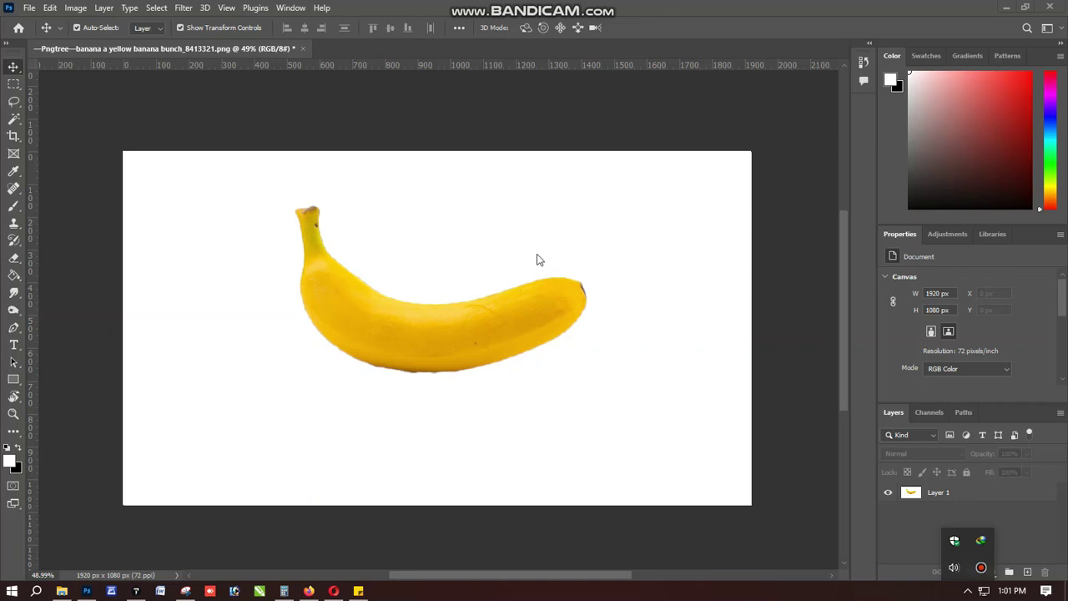
Type BANANA below the banana in black (000000) bold Montserrat at 49 pt
{"action": "left_click", "coordinate": [14, 344]}
{"action": "left_click", "coordinate": [236, 434]}
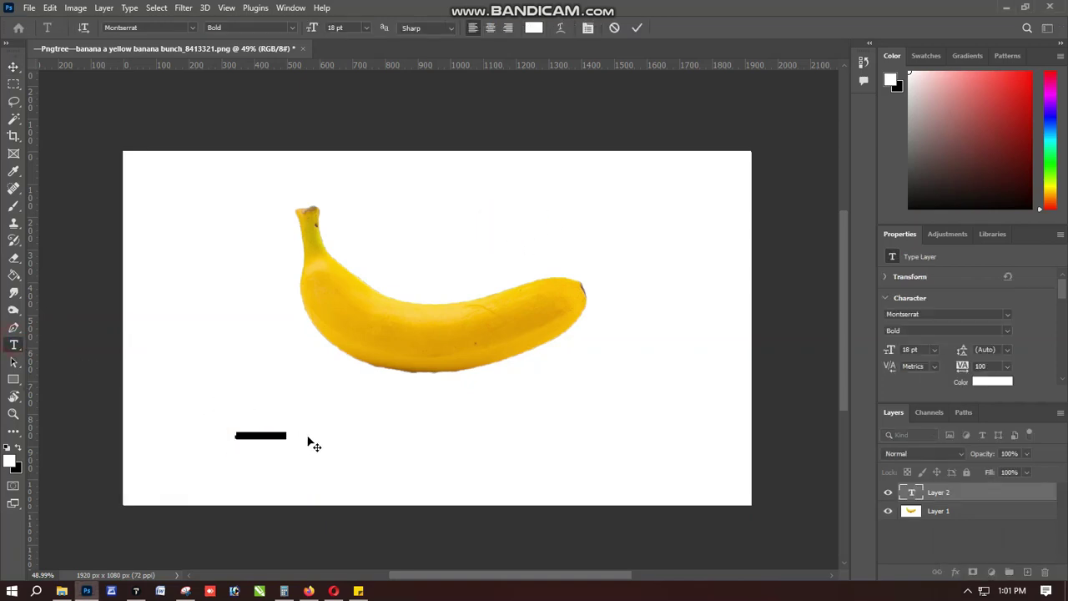
{"action": "left_click_drag", "start_coordinate": [312, 28], "coordinate": [334, 29]}
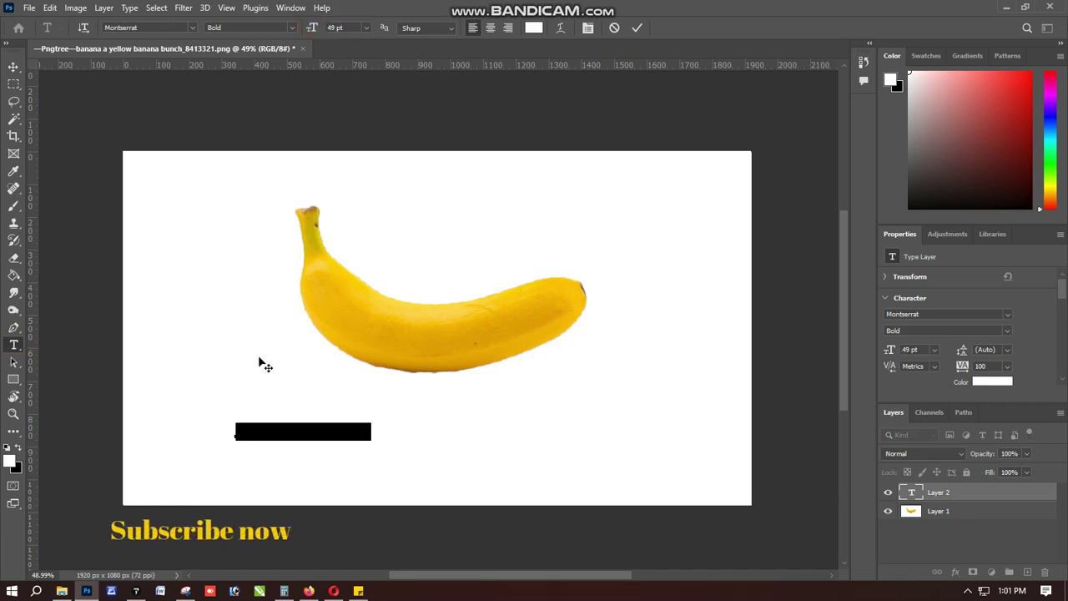
{"action": "left_click", "coordinate": [534, 29]}
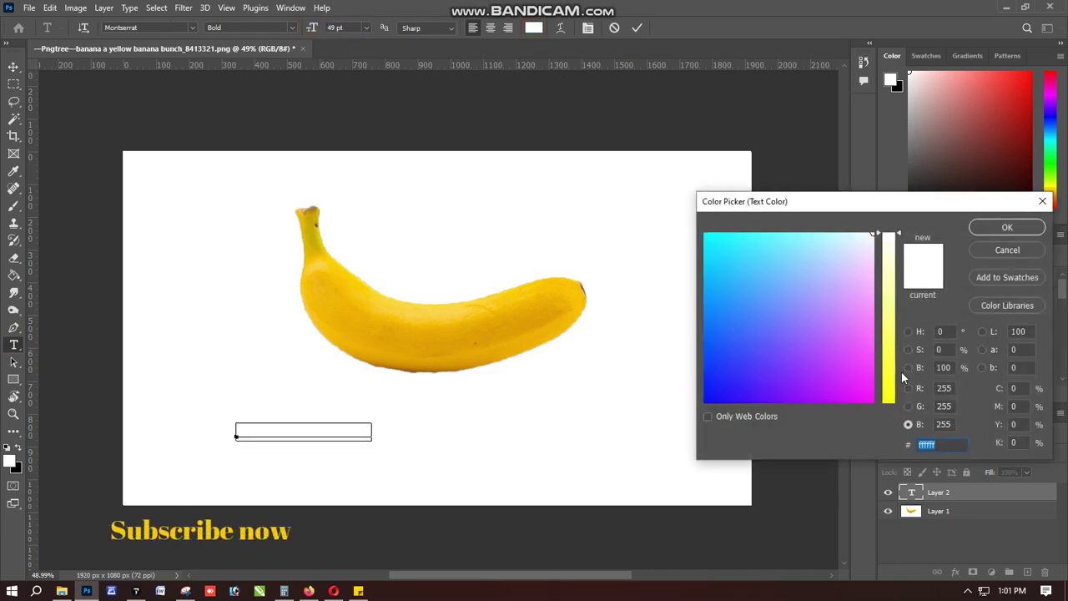
{"action": "type", "text": "ffff00"}
{"action": "type", "text": "000000"}
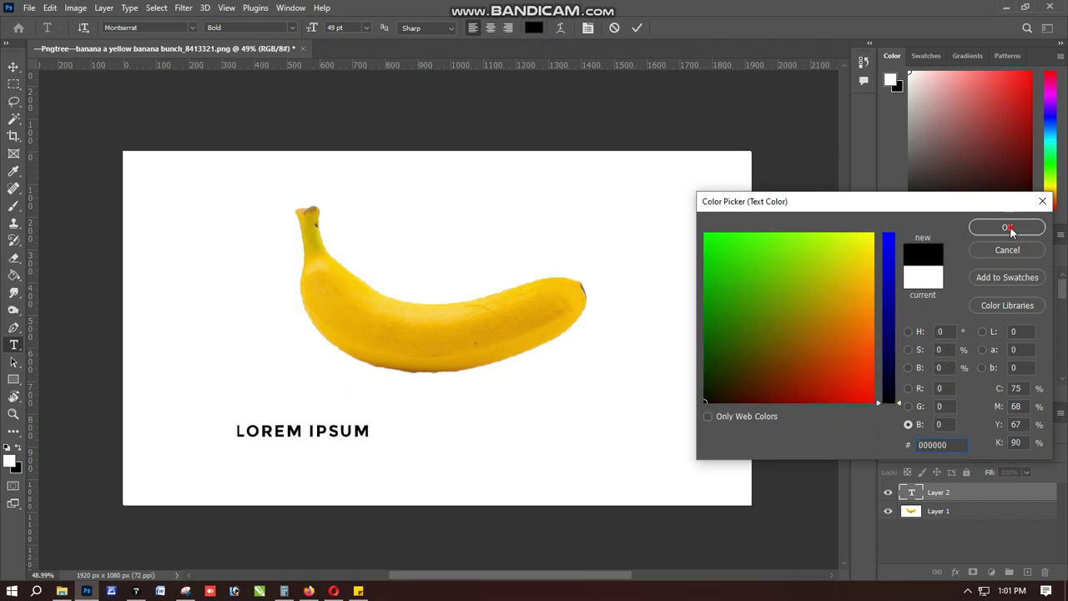
{"action": "left_click", "coordinate": [1007, 227]}
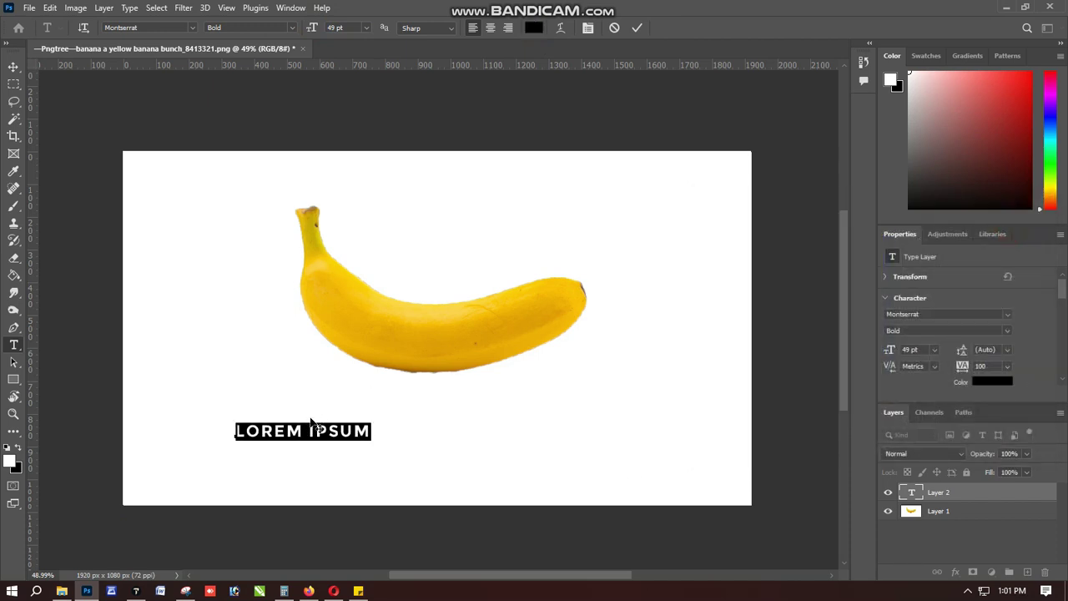
{"action": "type", "text": "BANANA"}
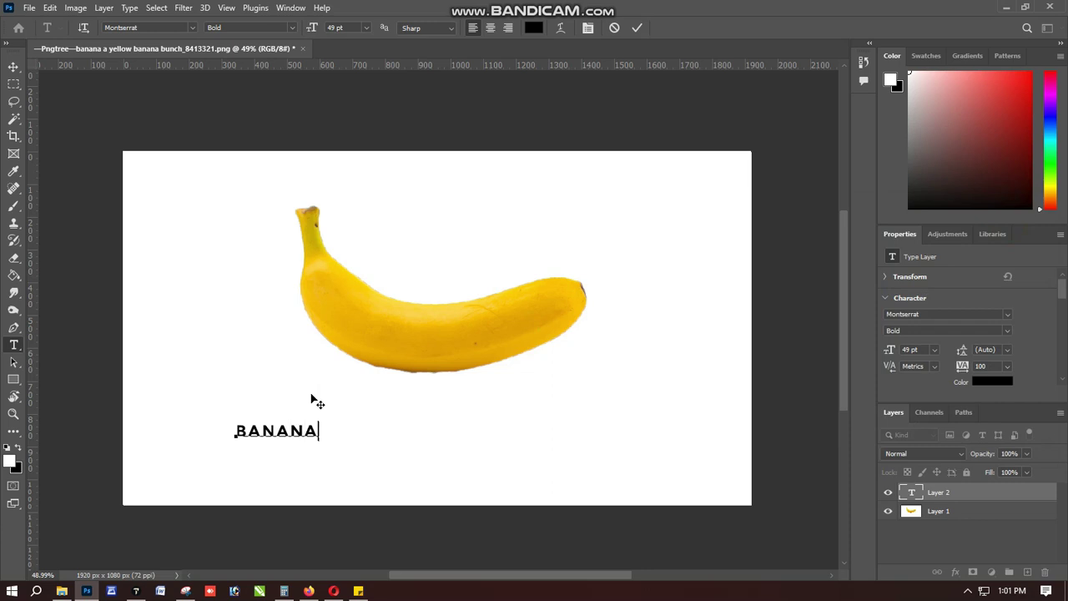
{"action": "left_click", "coordinate": [13, 67]}
Enlarge the BANANA text and move it up over the middle of the banana
{"action": "left_click", "coordinate": [320, 419]}
{"action": "left_click_drag", "start_coordinate": [363, 406], "coordinate": [409, 381]}
{"action": "mouse_move", "coordinate": [340, 426]}
{"action": "left_mouse_down"}
{"action": "mouse_move", "coordinate": [420, 353]}
{"action": "mouse_move", "coordinate": [443, 299]}
{"action": "mouse_move", "coordinate": [503, 305]}
{"action": "left_mouse_up"}
{"action": "left_click_drag", "start_coordinate": [388, 328], "coordinate": [380, 330]}
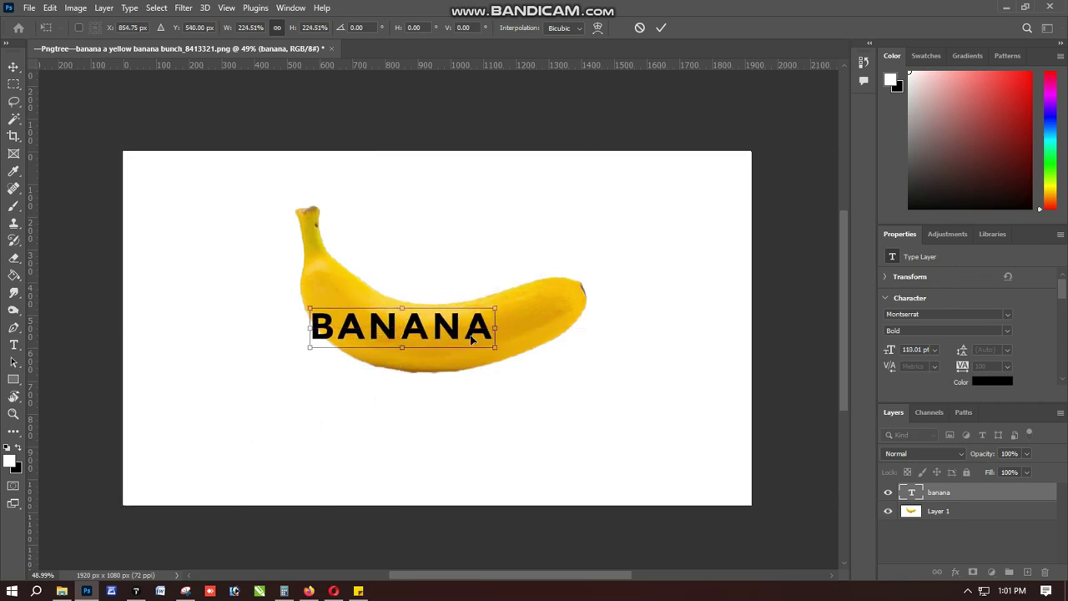
{"action": "key", "text": "Return"}
Convert the BANANA text to a shape and start a custom warp on it
{"action": "right_click", "coordinate": [948, 494]}
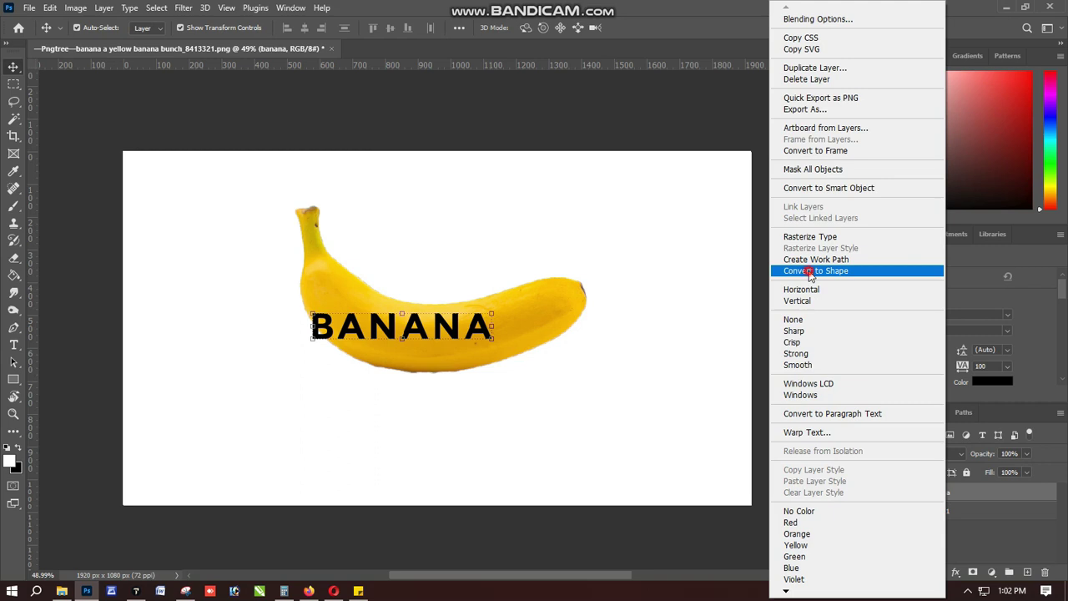
{"action": "left_click", "coordinate": [809, 271]}
{"action": "key", "text": "ctrl+t"}
{"action": "right_click", "coordinate": [449, 324]}
{"action": "left_click", "coordinate": [487, 132]}
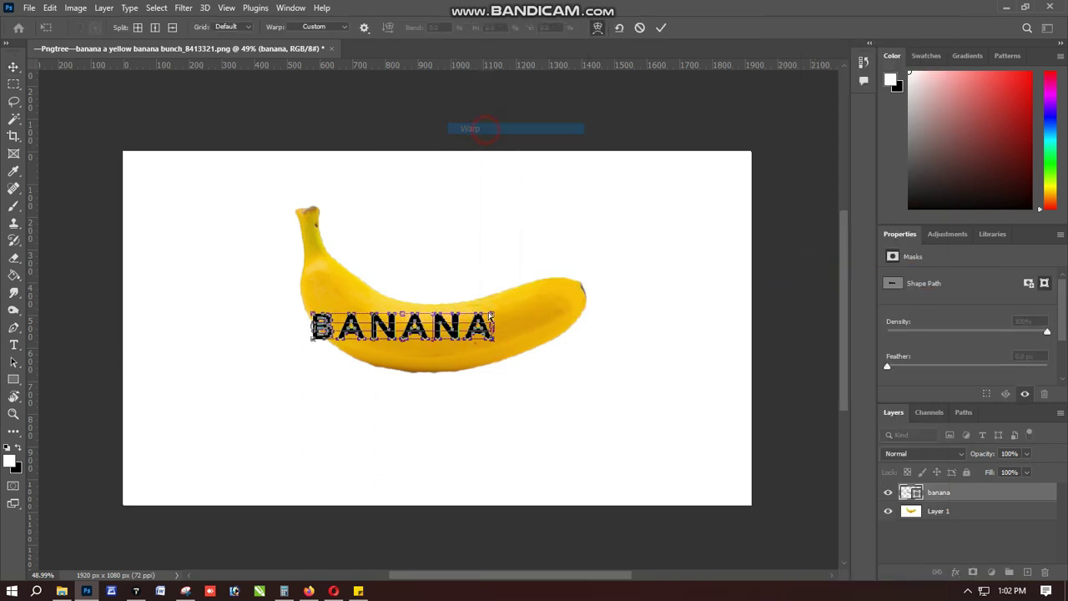
Warp the lettering: stretch the B taller and pull the final A down the banana's curve
{"action": "mouse_move", "coordinate": [314, 326]}
{"action": "left_mouse_down"}
{"action": "mouse_move", "coordinate": [332, 261]}
{"action": "mouse_move", "coordinate": [300, 275]}
{"action": "left_mouse_up"}
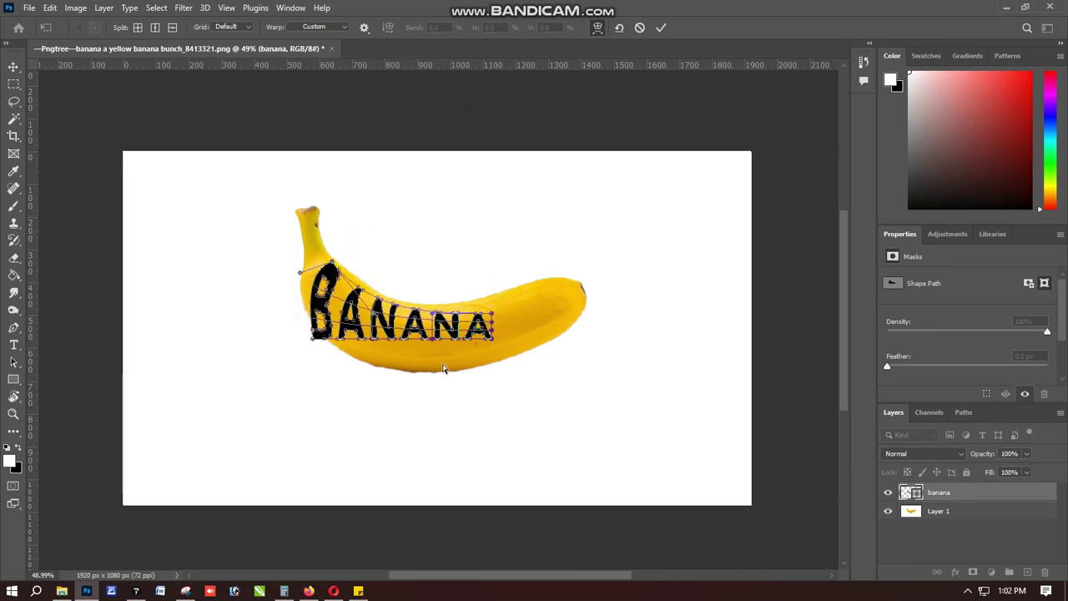
{"action": "left_click_drag", "start_coordinate": [492, 339], "coordinate": [504, 358]}
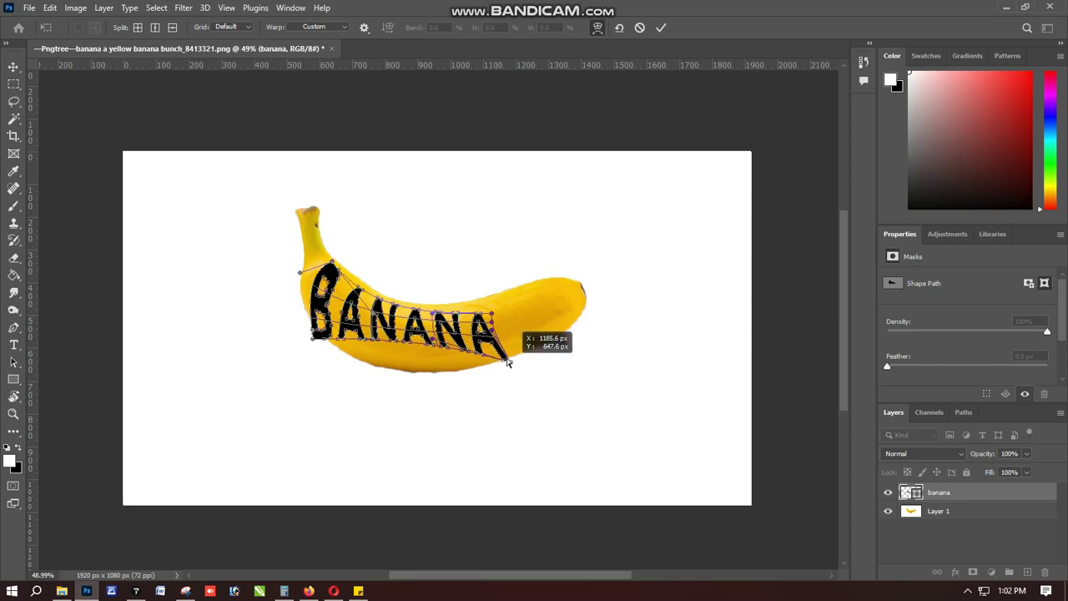
{"action": "left_click_drag", "start_coordinate": [492, 317], "coordinate": [496, 293]}
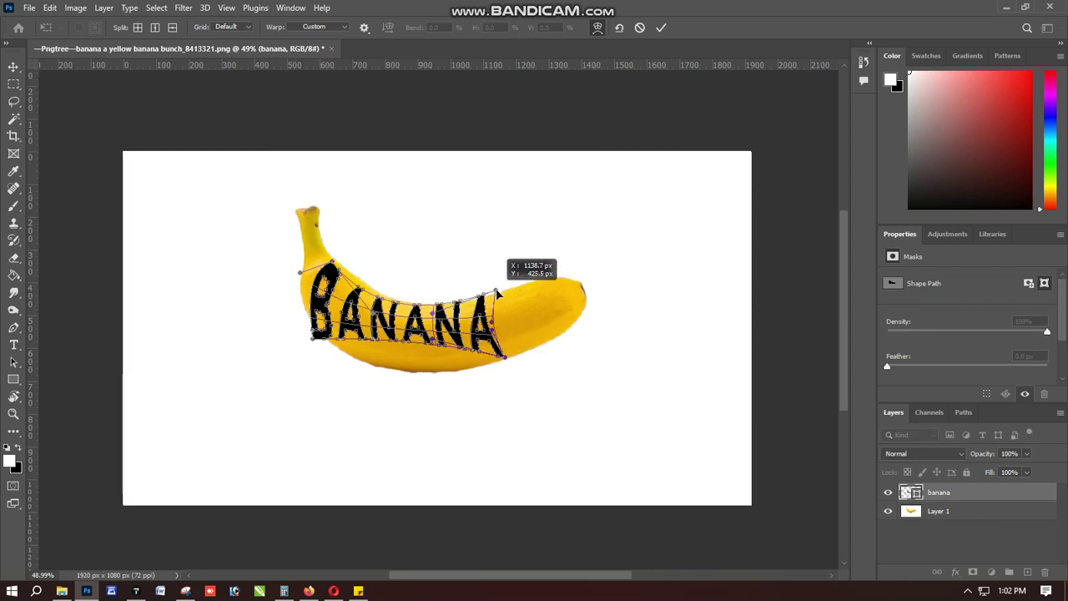
{"action": "left_click_drag", "start_coordinate": [432, 341], "coordinate": [431, 388]}
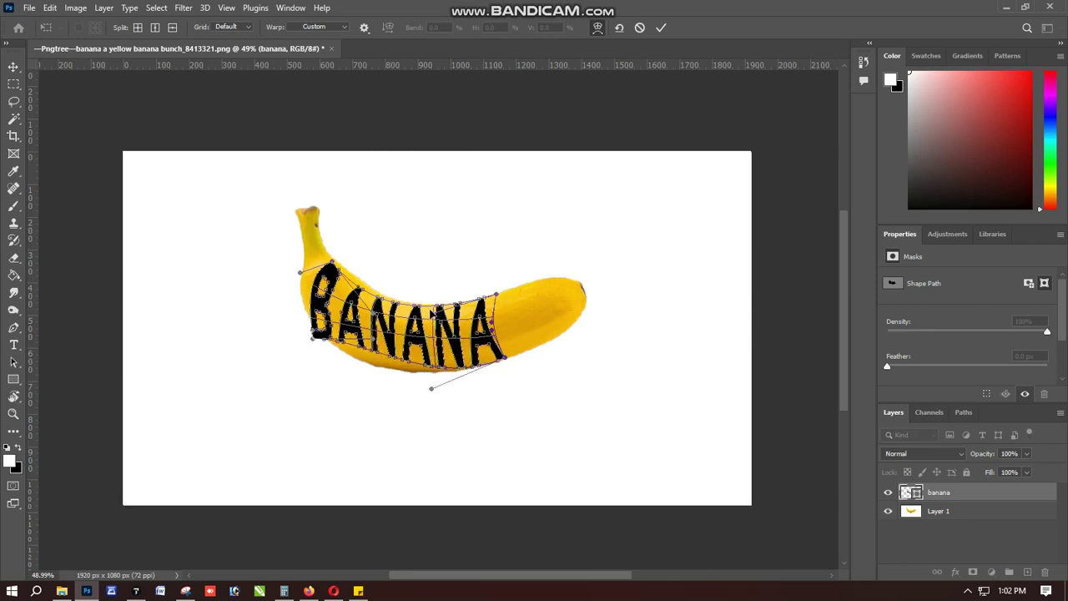
{"action": "left_click_drag", "start_coordinate": [371, 343], "coordinate": [372, 361]}
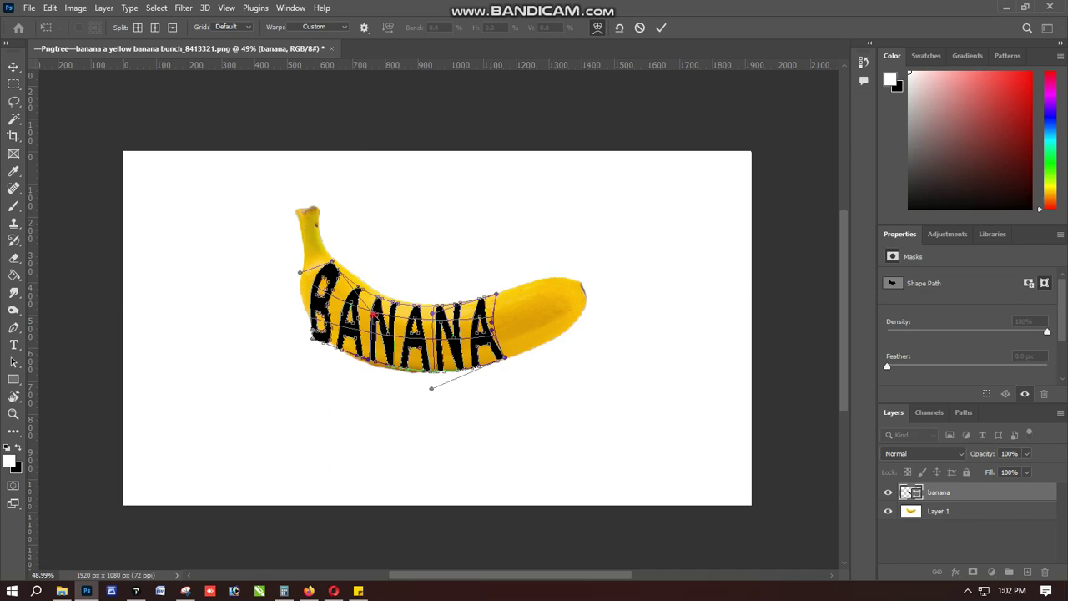
{"action": "left_click_drag", "start_coordinate": [372, 314], "coordinate": [386, 312]}
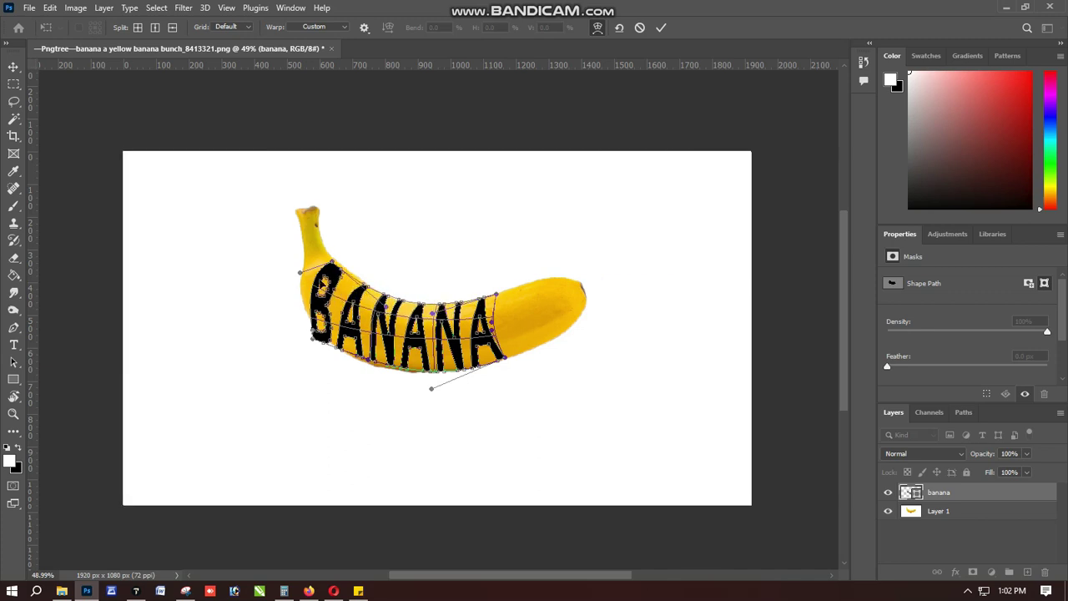
{"action": "left_click_drag", "start_coordinate": [332, 266], "coordinate": [313, 260]}
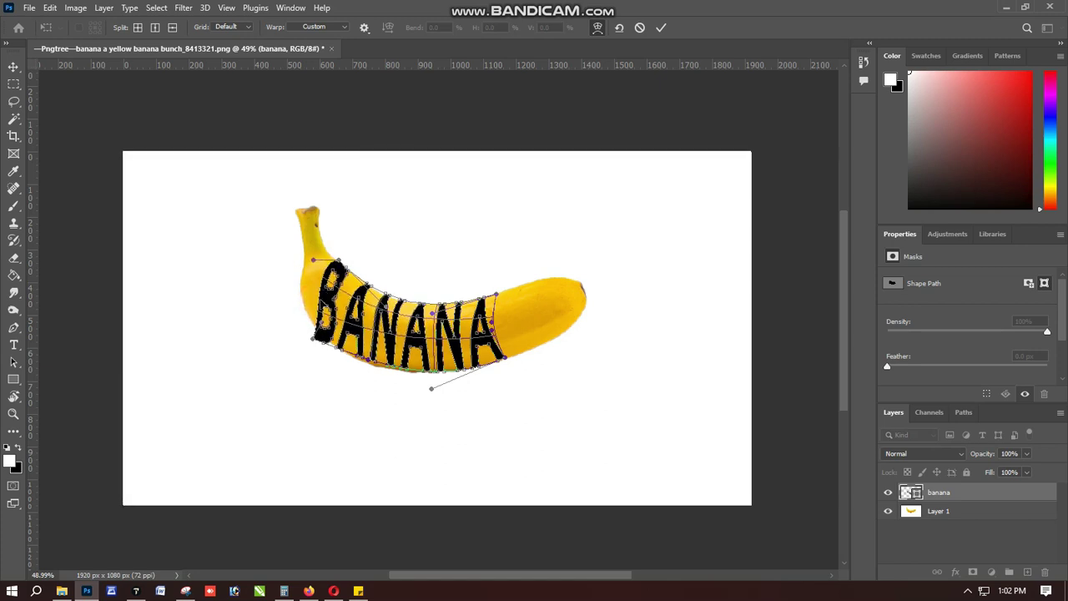
{"action": "left_click_drag", "start_coordinate": [324, 324], "coordinate": [310, 311]}
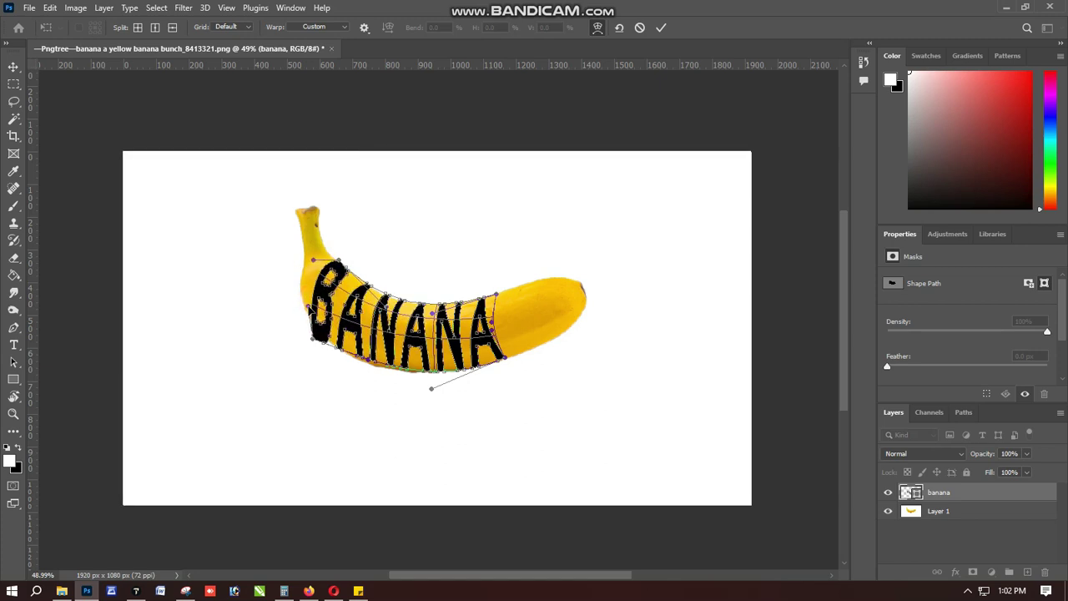
Fine-tune the warp around the B and the lower edge so the letters hug the banana
{"action": "left_click_drag", "start_coordinate": [344, 269], "coordinate": [331, 293]}
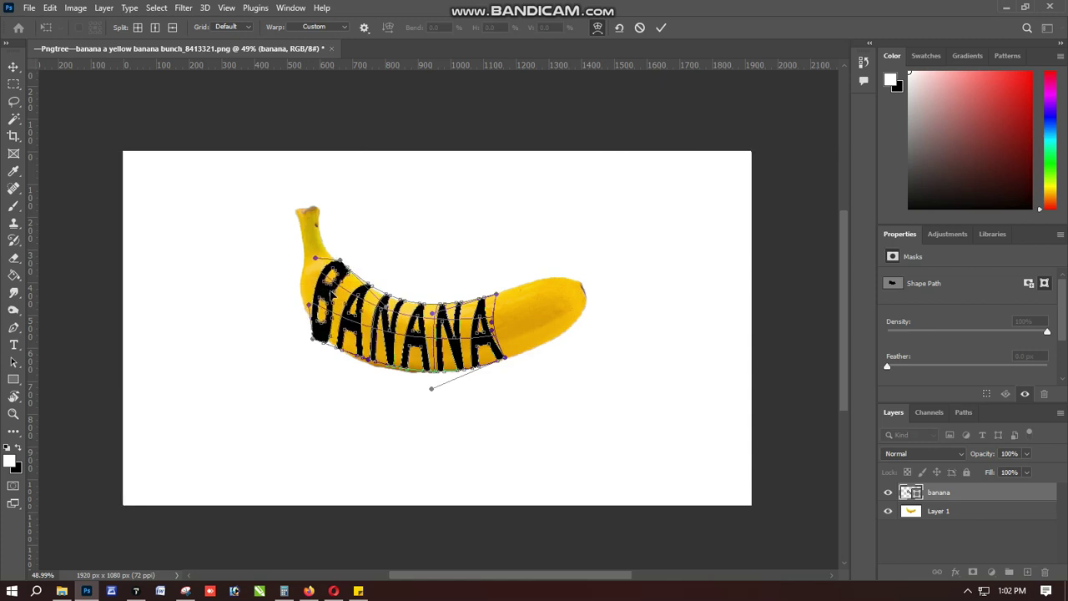
{"action": "left_click_drag", "start_coordinate": [330, 294], "coordinate": [385, 310]}
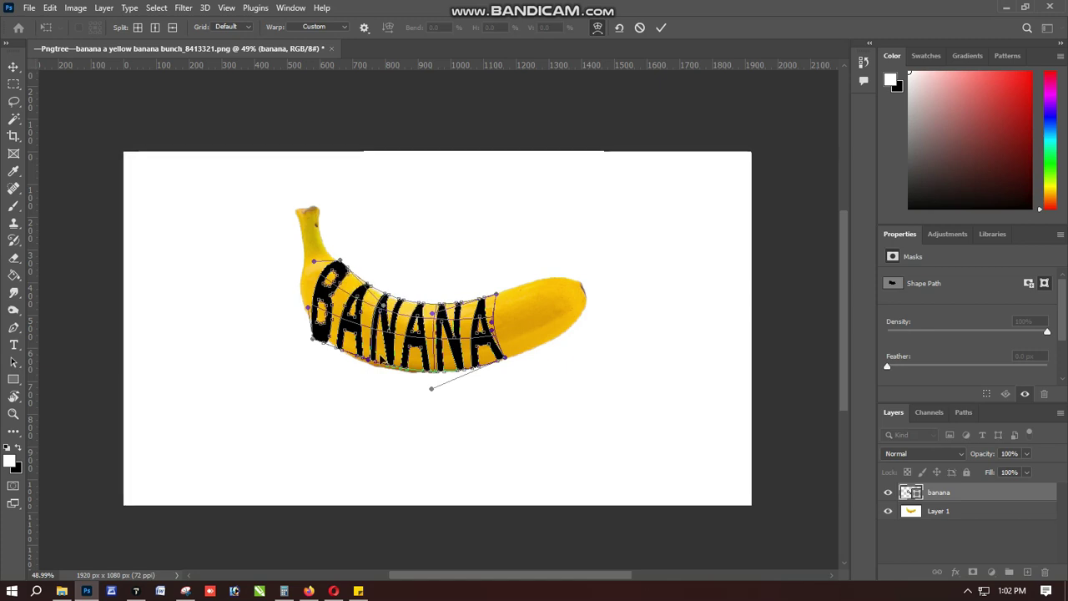
{"action": "left_click_drag", "start_coordinate": [369, 362], "coordinate": [367, 364]}
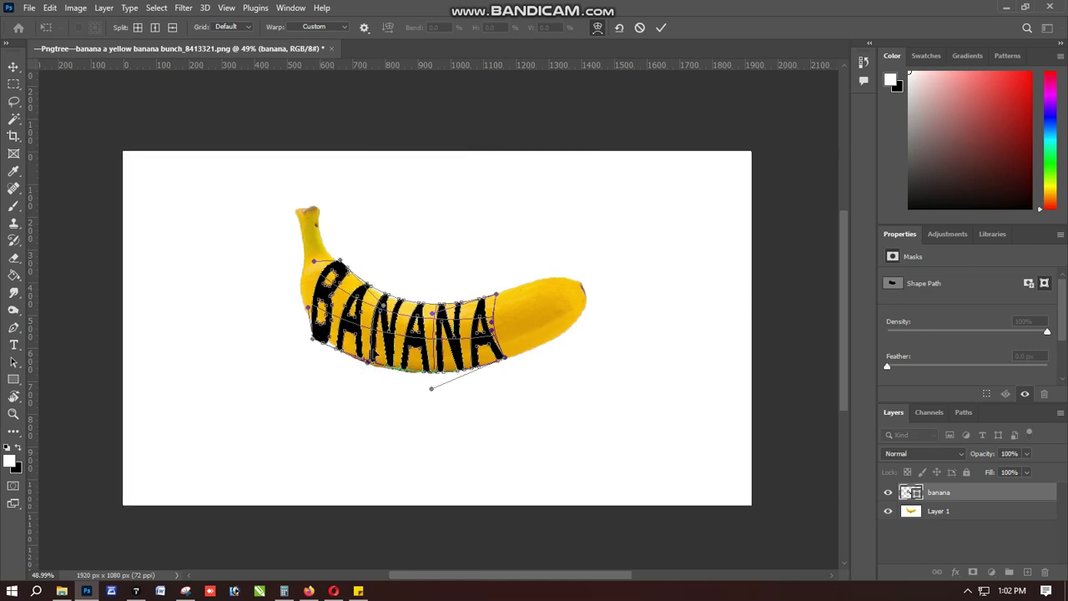
{"action": "left_click_drag", "start_coordinate": [382, 307], "coordinate": [375, 308]}
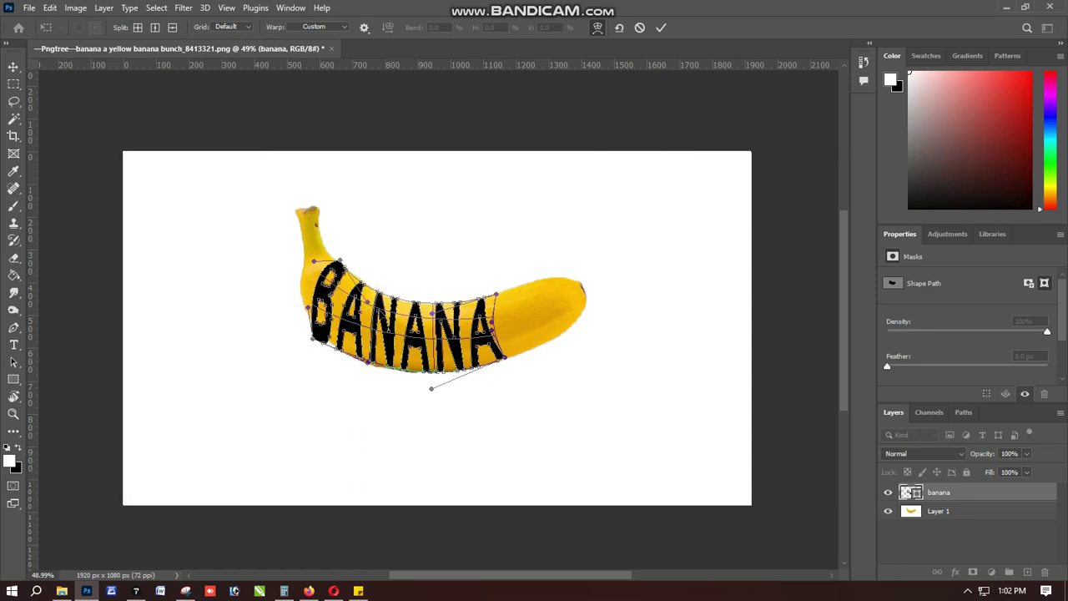
{"action": "left_click_drag", "start_coordinate": [433, 314], "coordinate": [431, 318]}
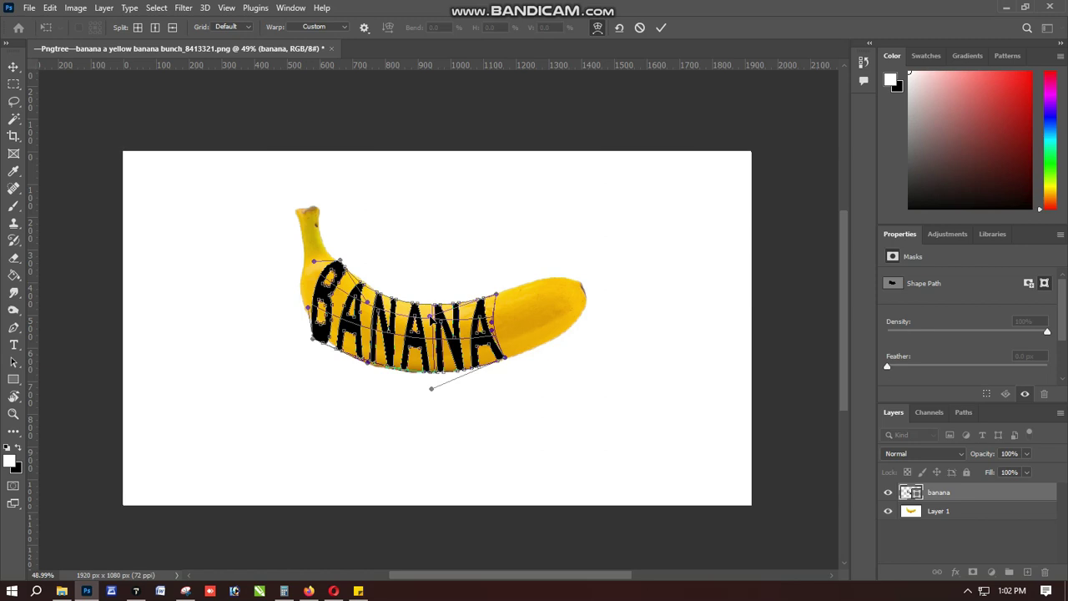
{"action": "left_click_drag", "start_coordinate": [432, 389], "coordinate": [429, 386]}
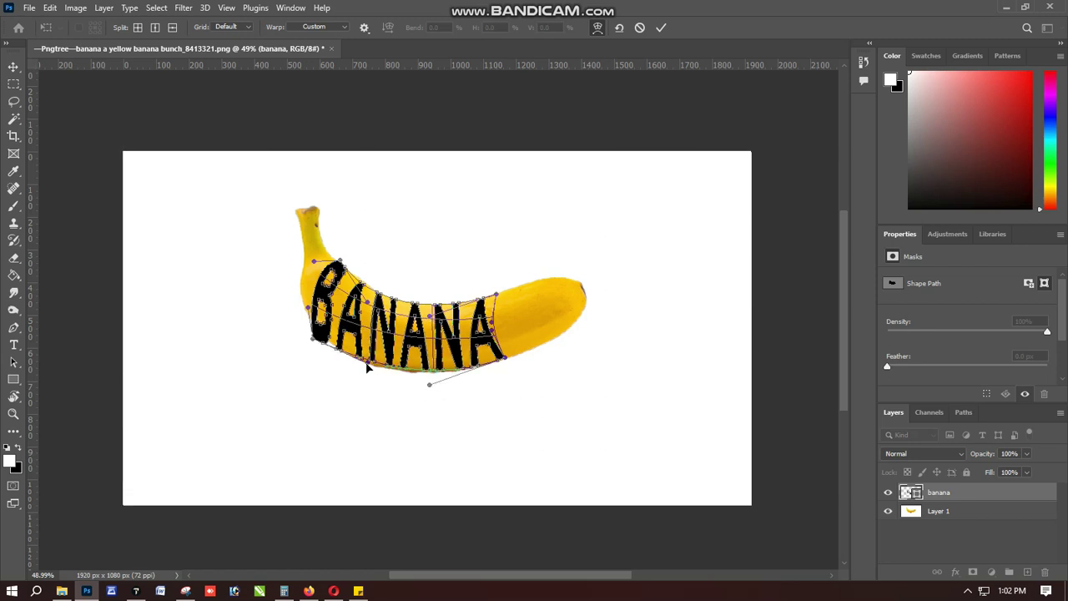
{"action": "left_click_drag", "start_coordinate": [368, 367], "coordinate": [370, 375]}
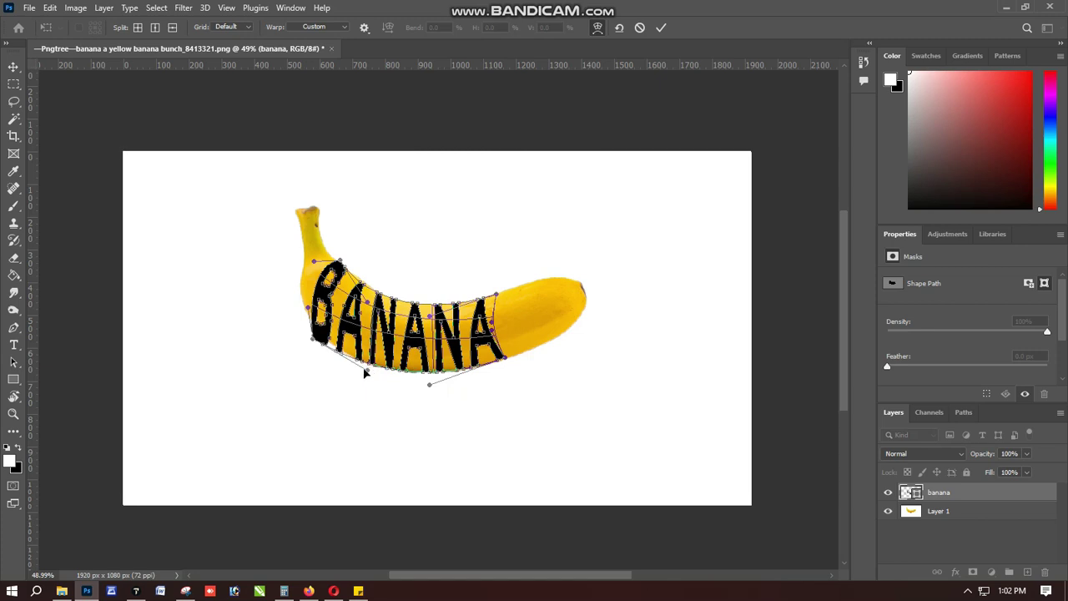
{"action": "left_click_drag", "start_coordinate": [313, 265], "coordinate": [326, 266]}
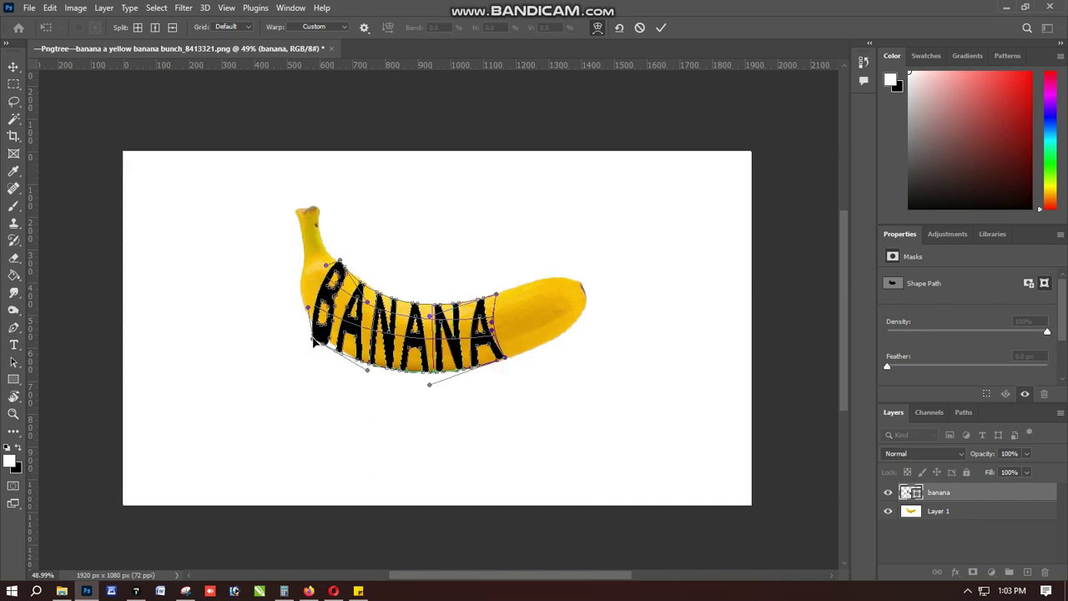
{"action": "left_click_drag", "start_coordinate": [314, 342], "coordinate": [316, 331]}
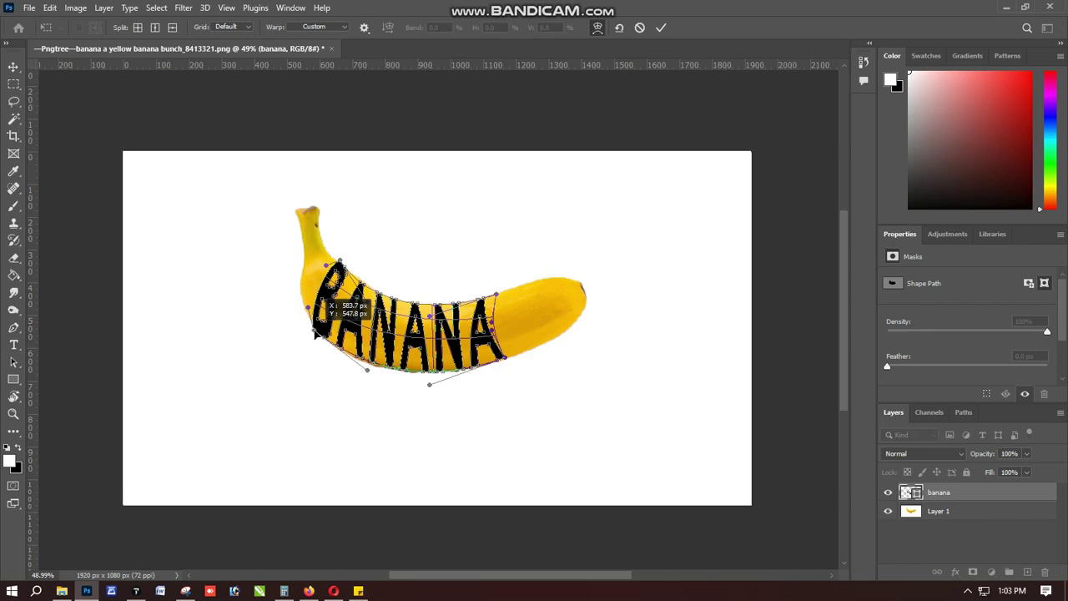
Commit the warp, mask the banana photo with the BANANA letter selection, and hide the text layer
{"action": "left_click", "coordinate": [667, 28]}
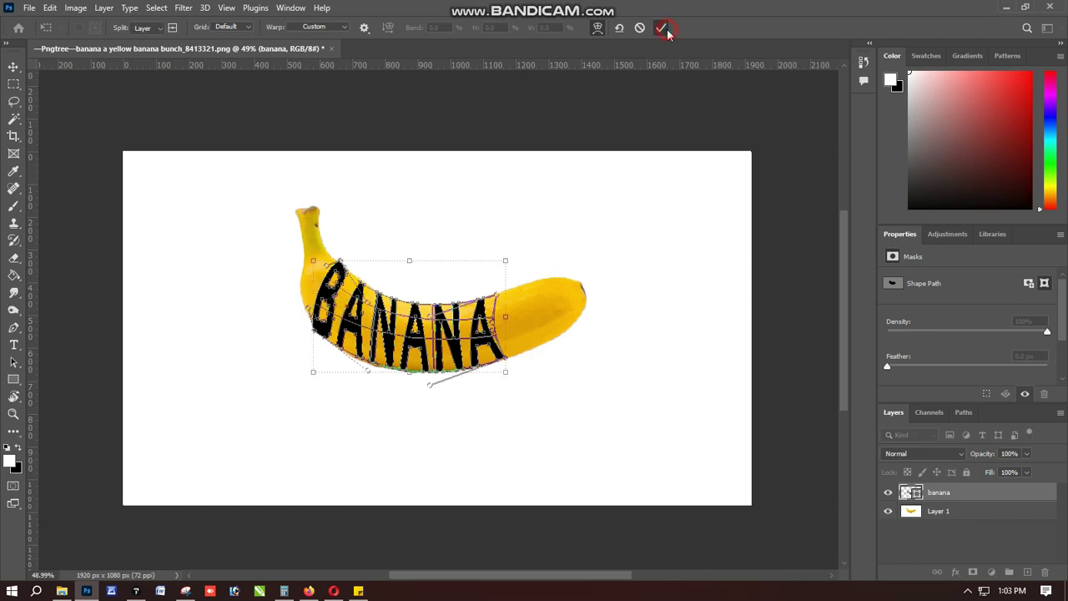
{"action": "left_click", "coordinate": [907, 493], "text": "ctrl"}
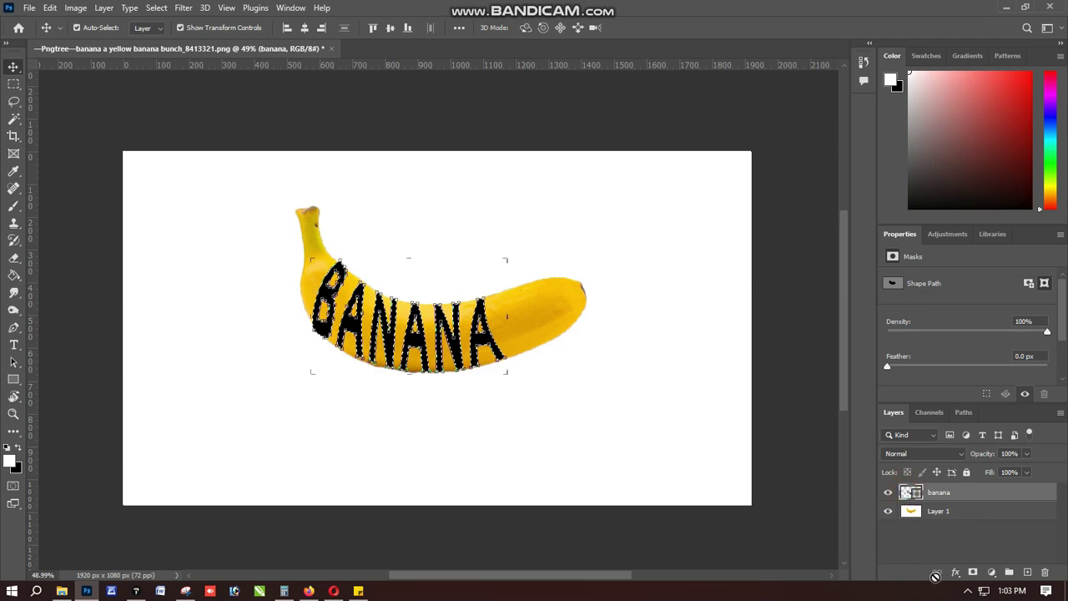
{"action": "left_click", "coordinate": [911, 511]}
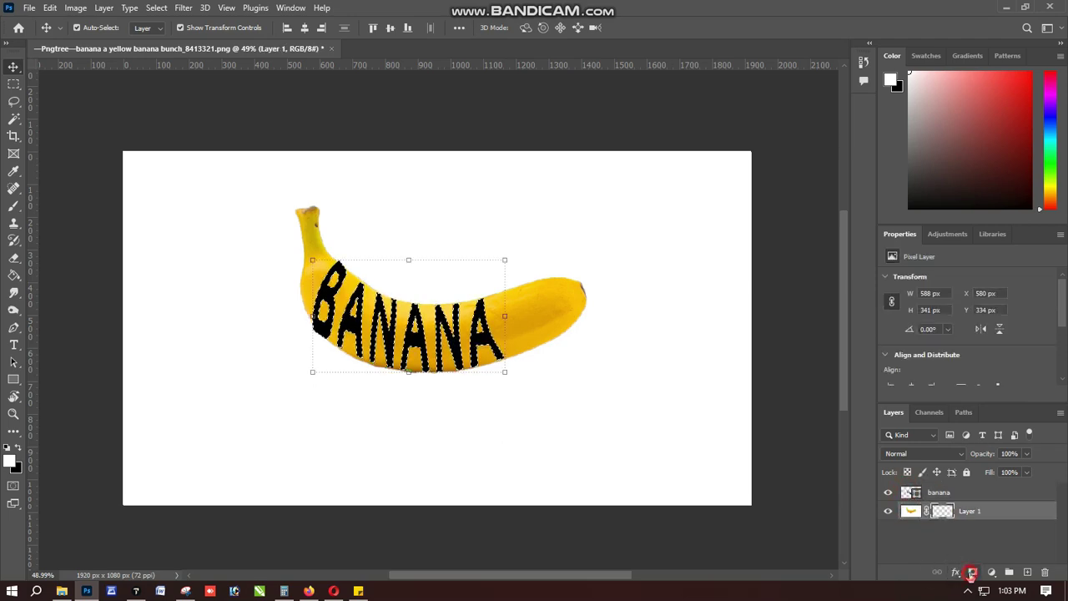
{"action": "left_click", "coordinate": [971, 571]}
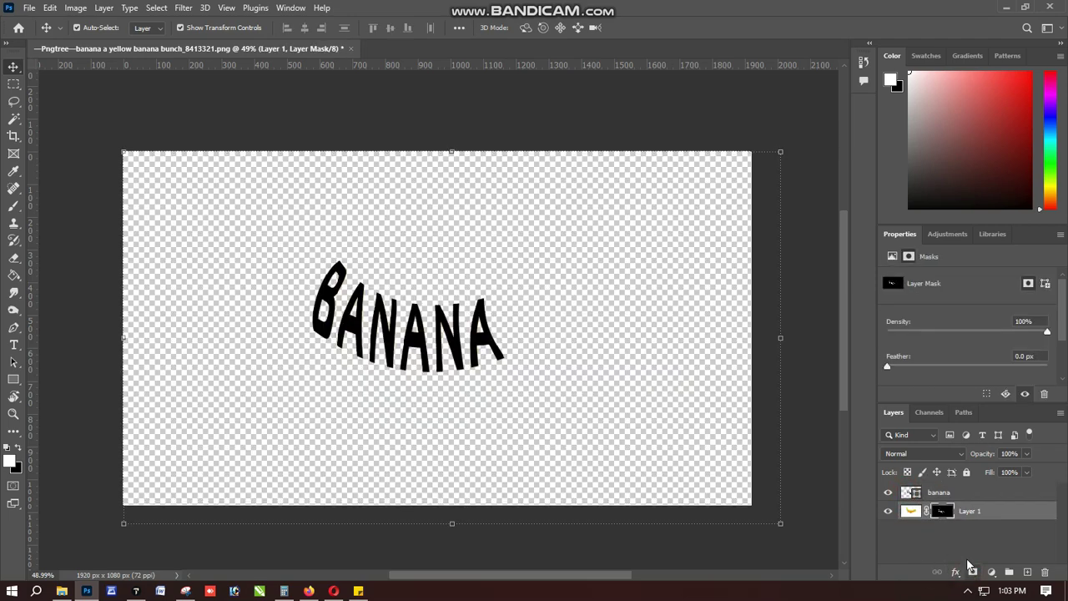
{"action": "left_click", "coordinate": [887, 493]}
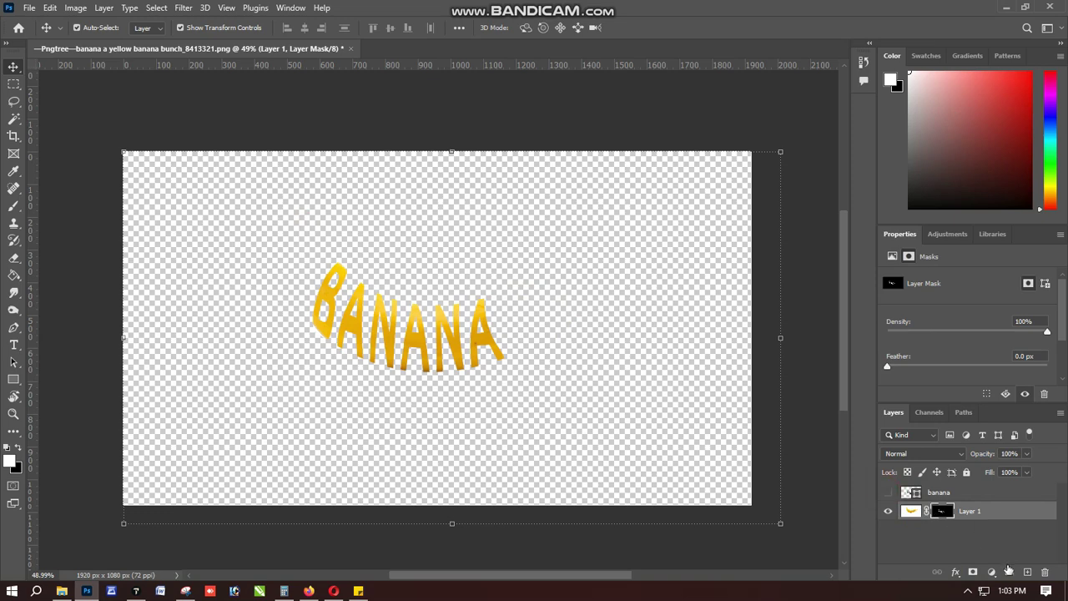
Add a new layer below Layer 1 and fill it white with the Paint Bucket
{"action": "left_click", "coordinate": [1026, 573]}
{"action": "left_click_drag", "start_coordinate": [910, 510], "coordinate": [916, 551]}
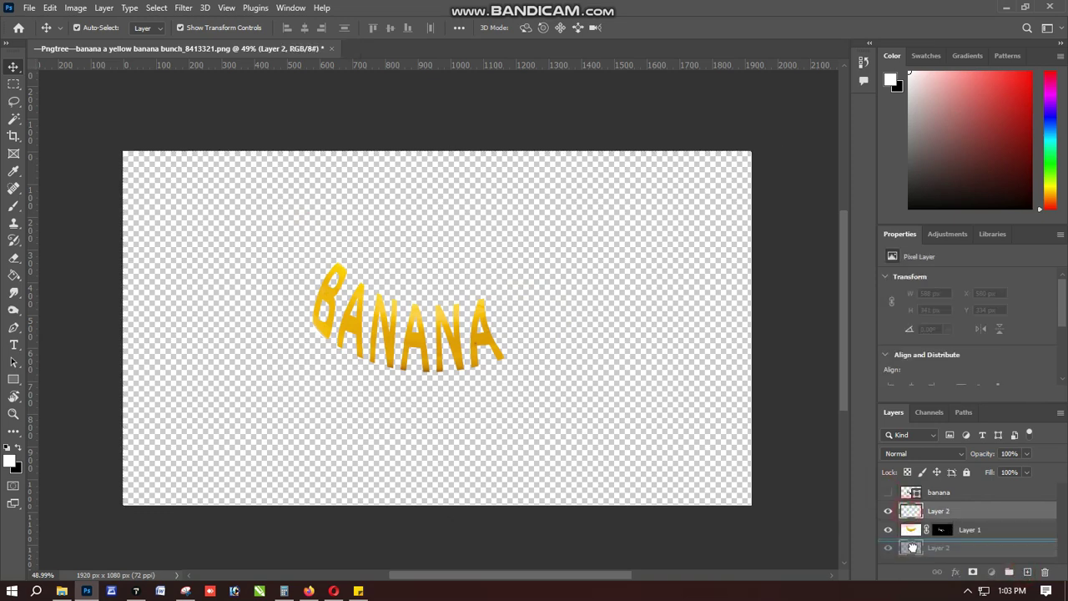
{"action": "left_click", "coordinate": [13, 275]}
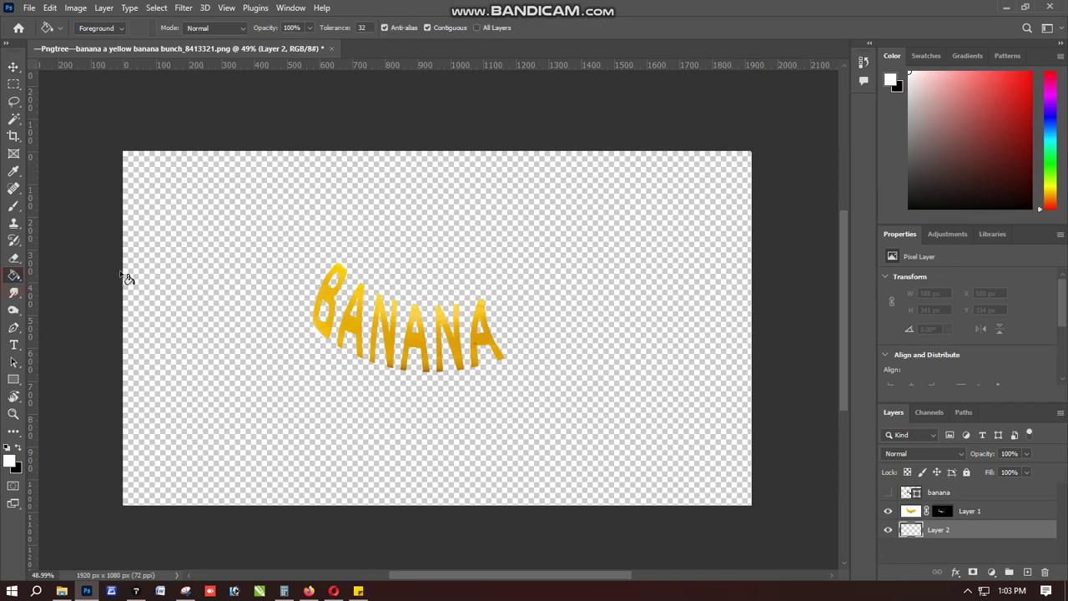
{"action": "left_click", "coordinate": [127, 267]}
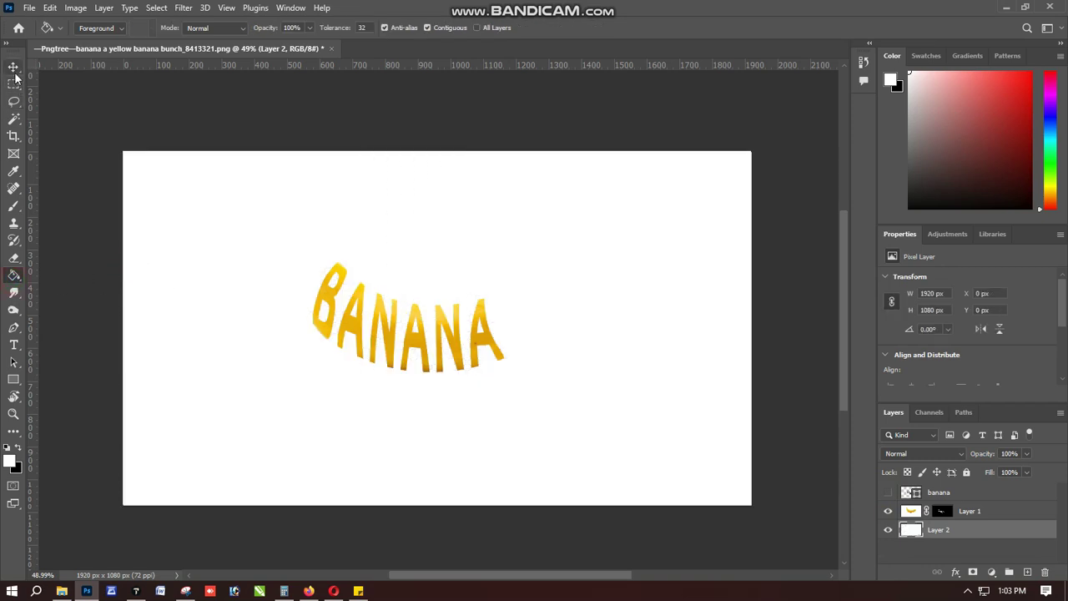
{"action": "left_click", "coordinate": [12, 207]}
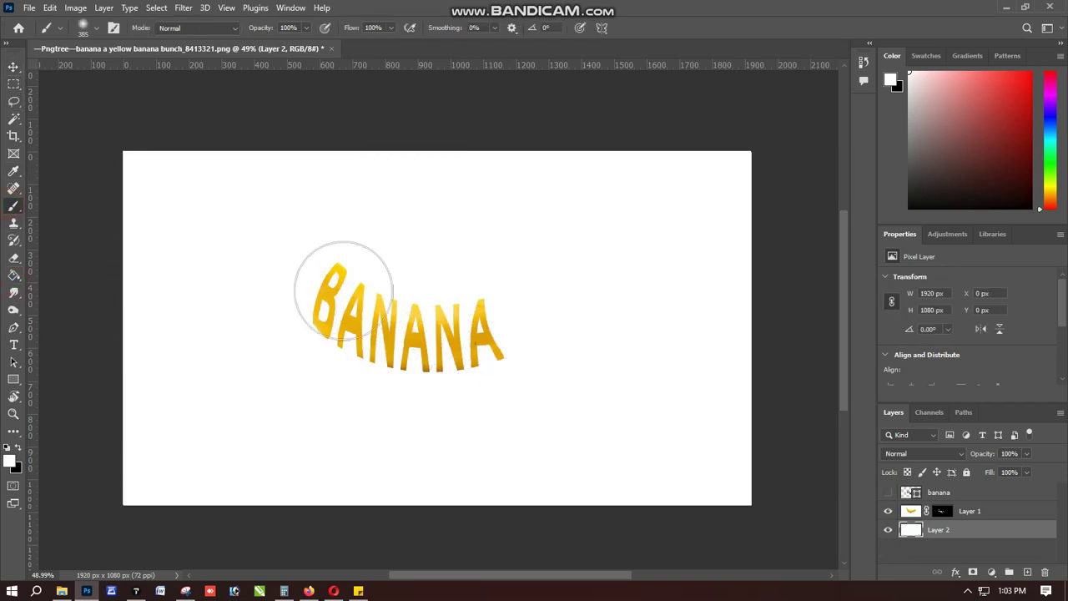
Paint Layer 1's mask with a soft round brush to reveal the banana tip right of the lettering
{"action": "left_click", "coordinate": [938, 512]}
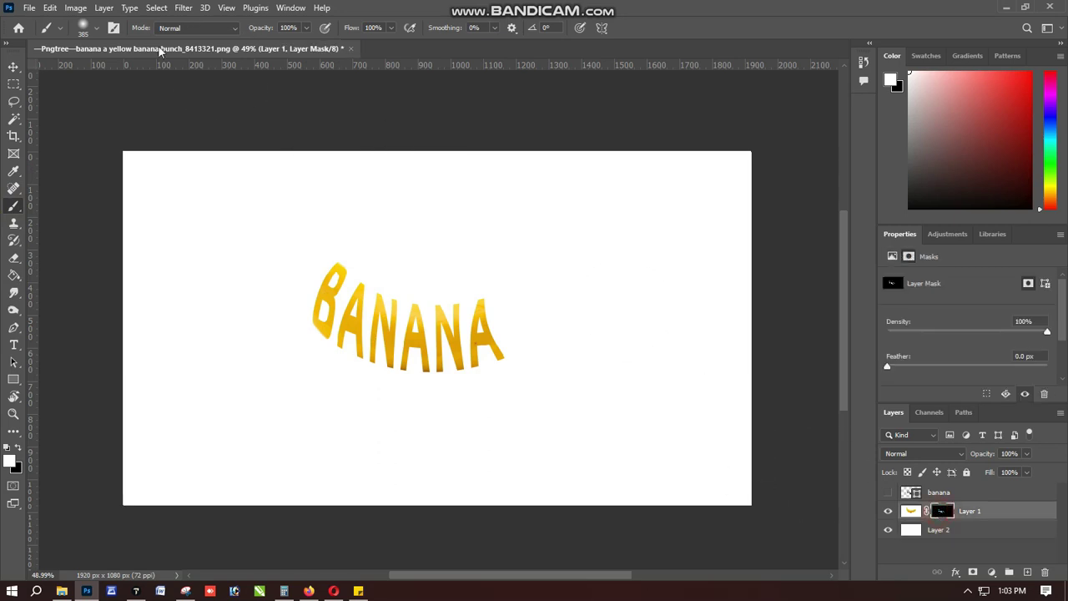
{"action": "left_click", "coordinate": [97, 29]}
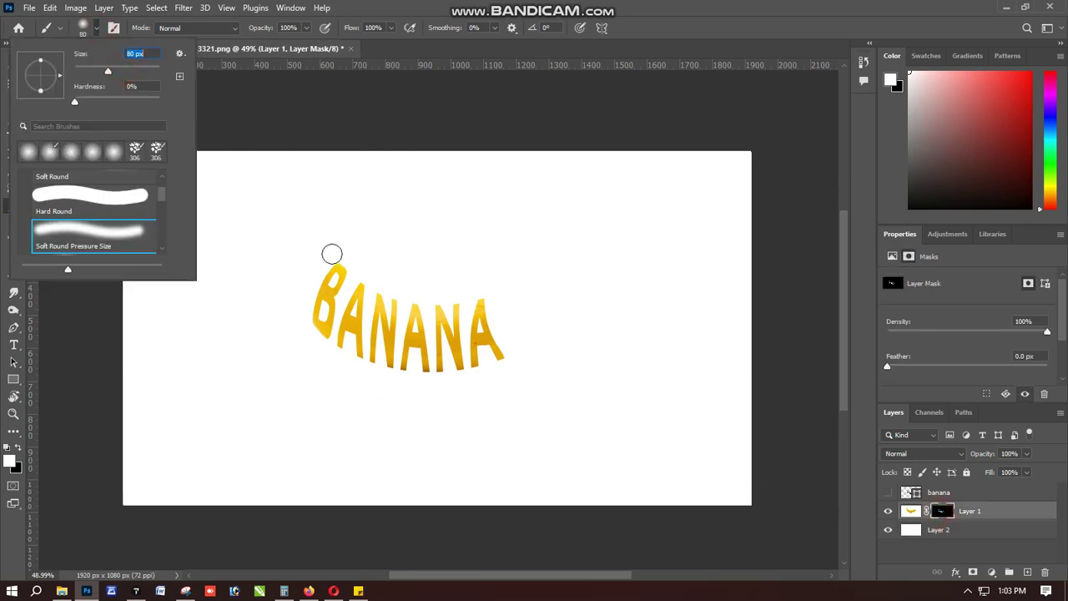
{"action": "left_click", "coordinate": [522, 302]}
{"action": "mouse_move", "coordinate": [512, 303]}
{"action": "left_mouse_down"}
{"action": "mouse_move", "coordinate": [498, 310]}
{"action": "mouse_move", "coordinate": [564, 292]}
{"action": "mouse_move", "coordinate": [503, 334]}
{"action": "mouse_move", "coordinate": [576, 293]}
{"action": "mouse_move", "coordinate": [507, 350]}
{"action": "left_mouse_up"}
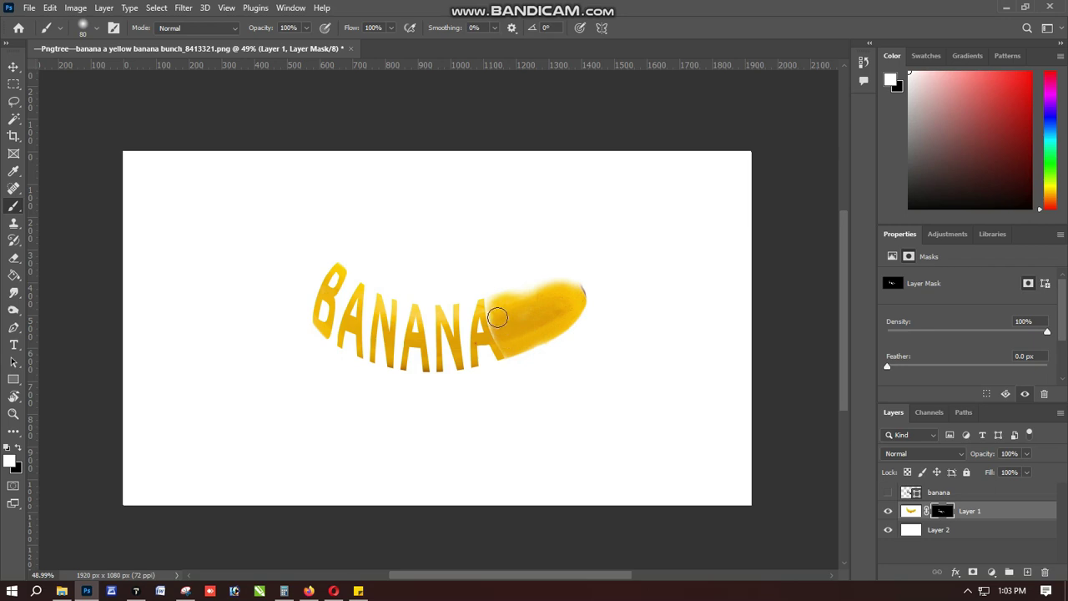
{"action": "mouse_move", "coordinate": [494, 299]}
{"action": "left_mouse_down"}
{"action": "mouse_move", "coordinate": [573, 286]}
{"action": "mouse_move", "coordinate": [593, 294]}
{"action": "left_mouse_up"}
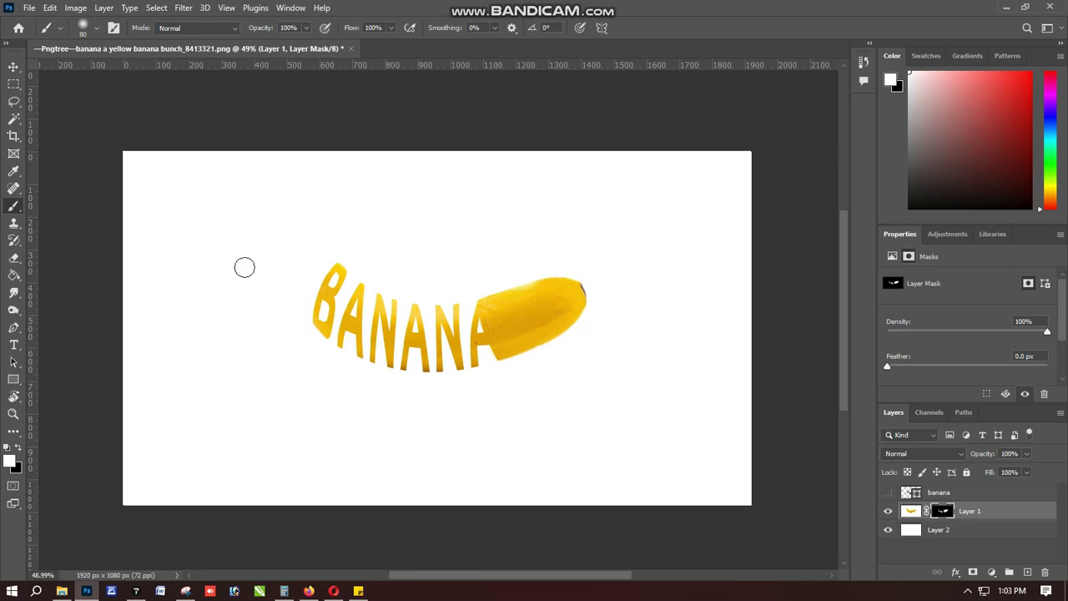
Reveal the banana's stem left of the B and finish both ends, then add an empty layer
{"action": "left_click_drag", "start_coordinate": [303, 275], "coordinate": [318, 264]}
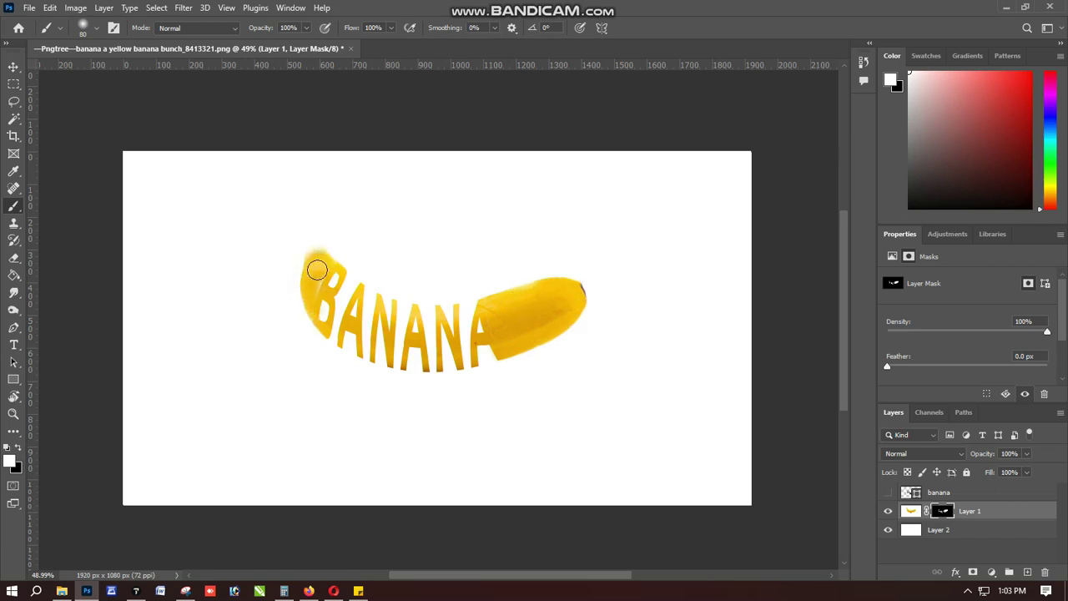
{"action": "left_click_drag", "start_coordinate": [314, 250], "coordinate": [309, 186]}
{"action": "mouse_move", "coordinate": [465, 335]}
{"action": "left_mouse_down"}
{"action": "mouse_move", "coordinate": [548, 303]}
{"action": "mouse_move", "coordinate": [532, 286]}
{"action": "left_mouse_up"}
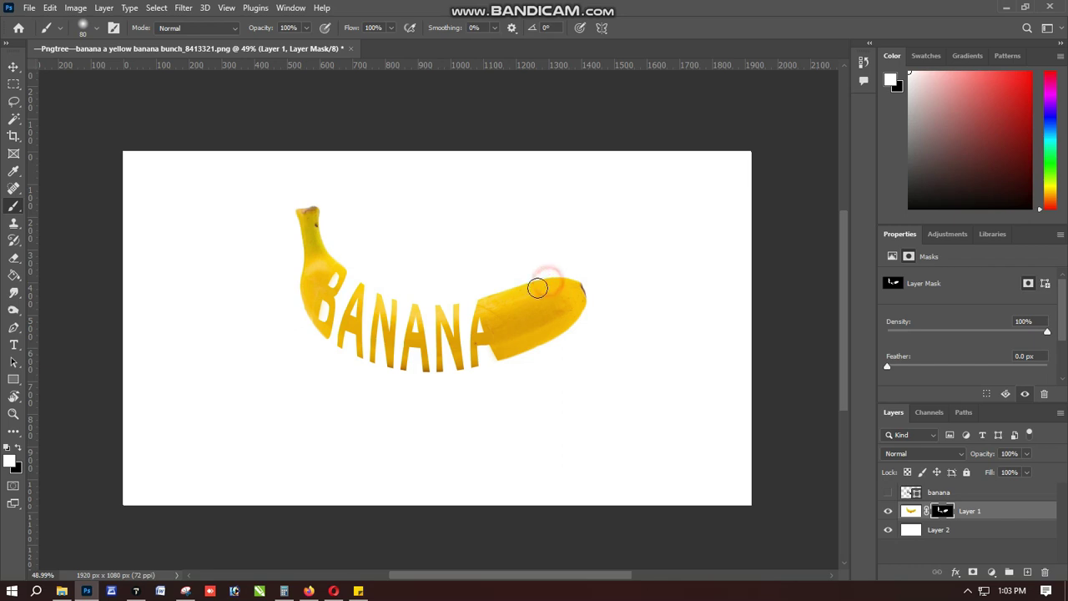
{"action": "left_click_drag", "start_coordinate": [317, 254], "coordinate": [309, 279]}
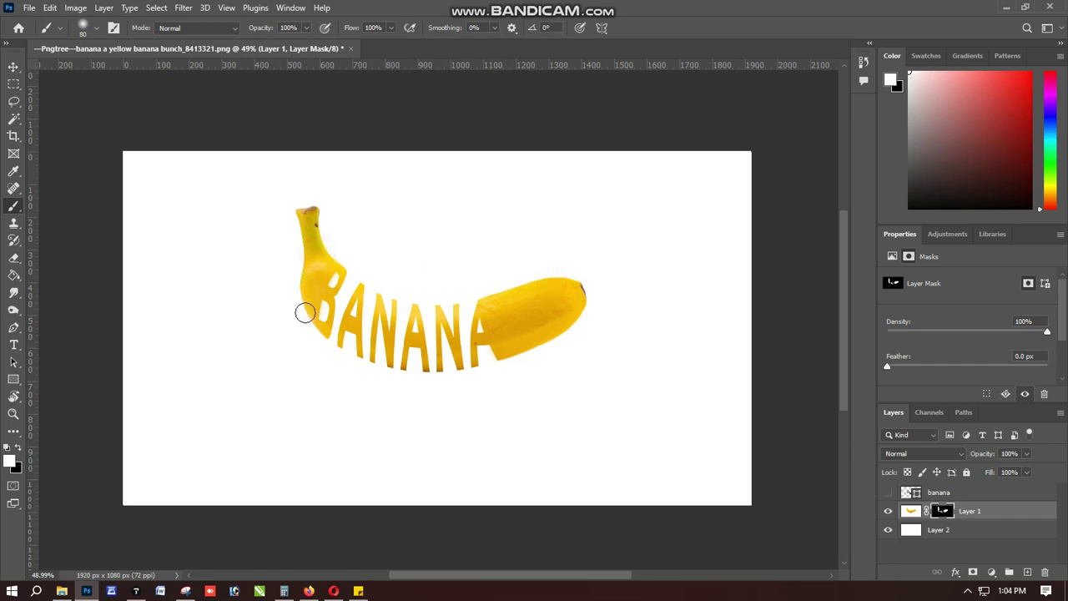
{"action": "left_click", "coordinate": [13, 67]}
{"action": "left_click", "coordinate": [13, 206]}
{"action": "left_click", "coordinate": [1025, 572]}
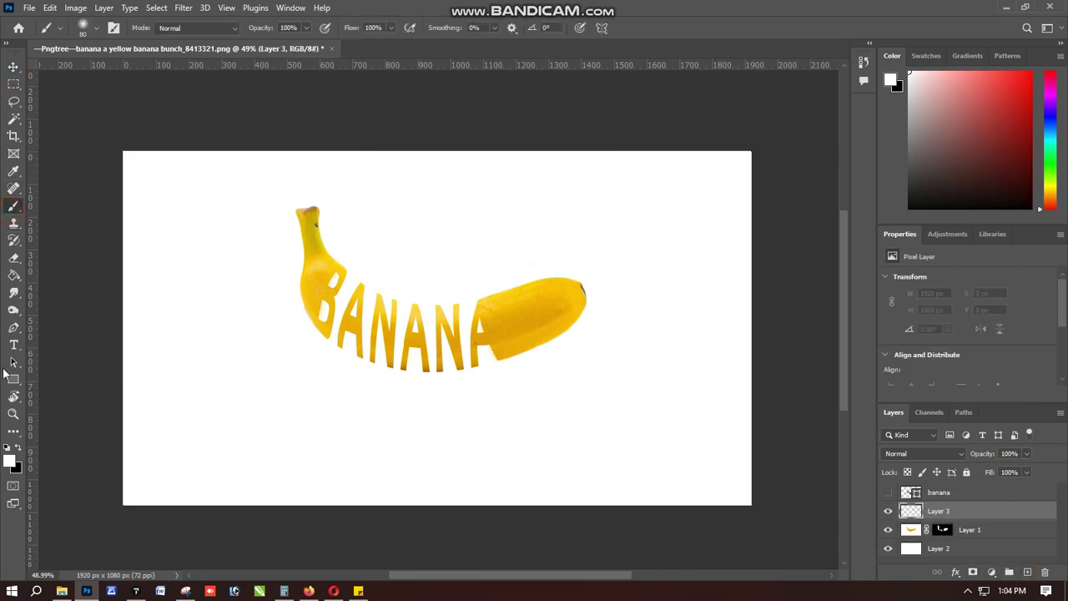
{"action": "left_click", "coordinate": [84, 28]}
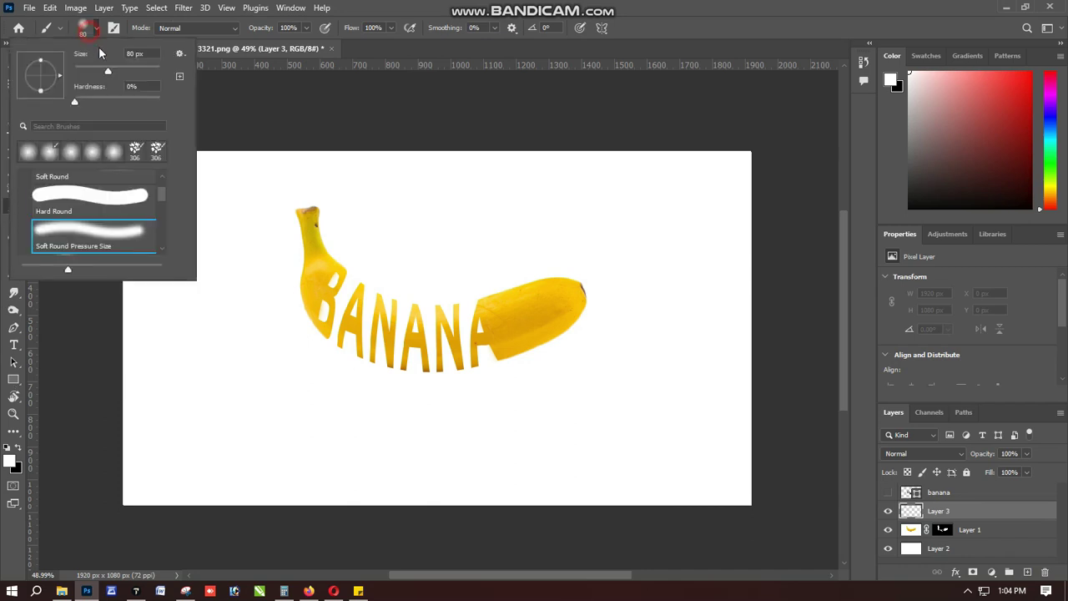
{"action": "left_click", "coordinate": [126, 71]}
{"action": "left_click", "coordinate": [210, 409]}
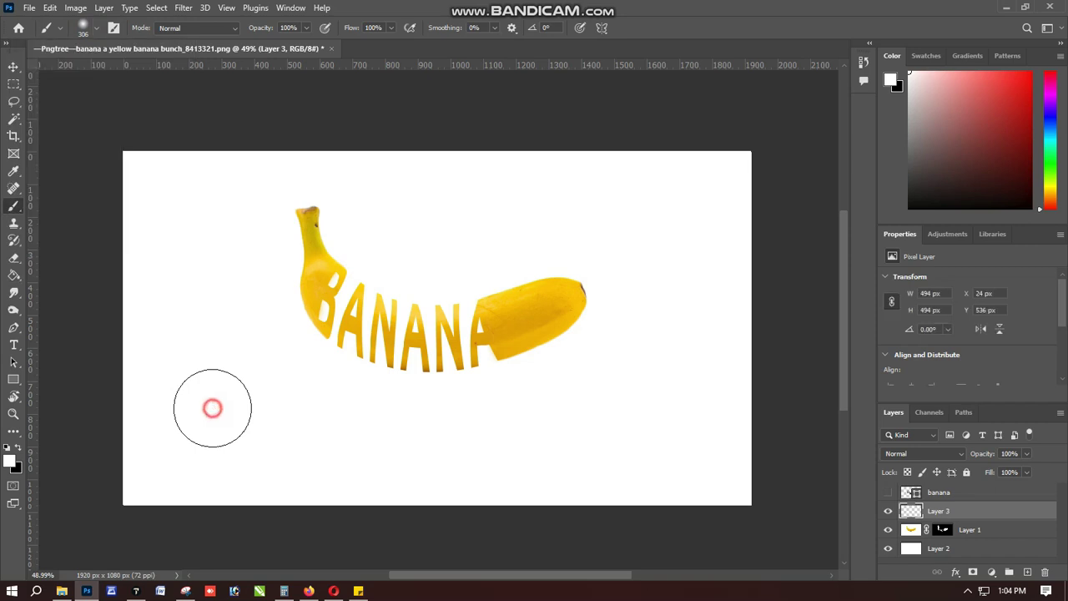
{"action": "left_click", "coordinate": [17, 448]}
{"action": "left_click", "coordinate": [157, 402]}
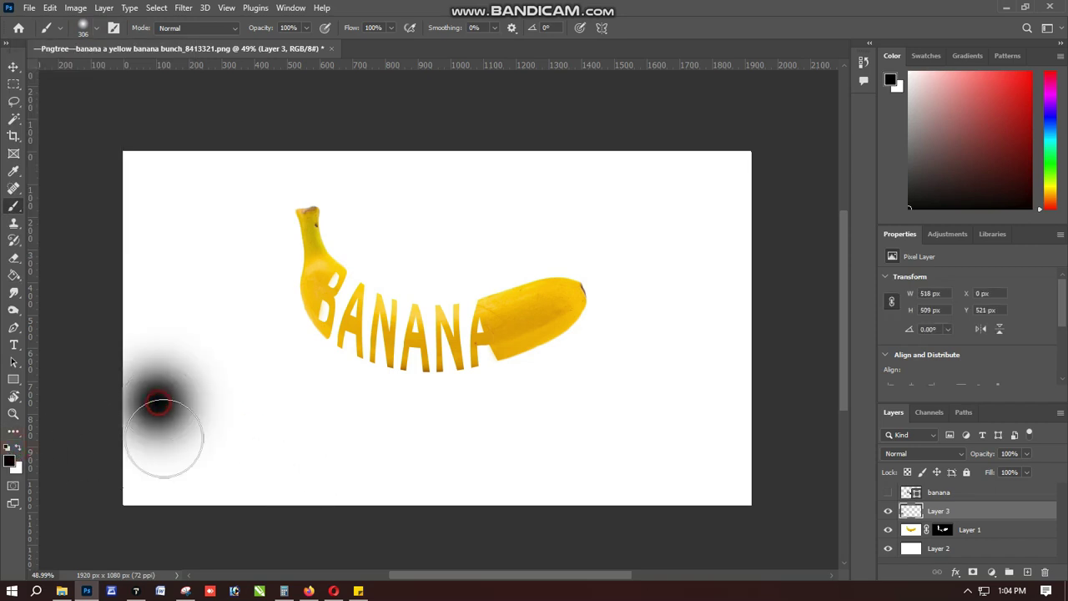
{"action": "key", "text": "v"}
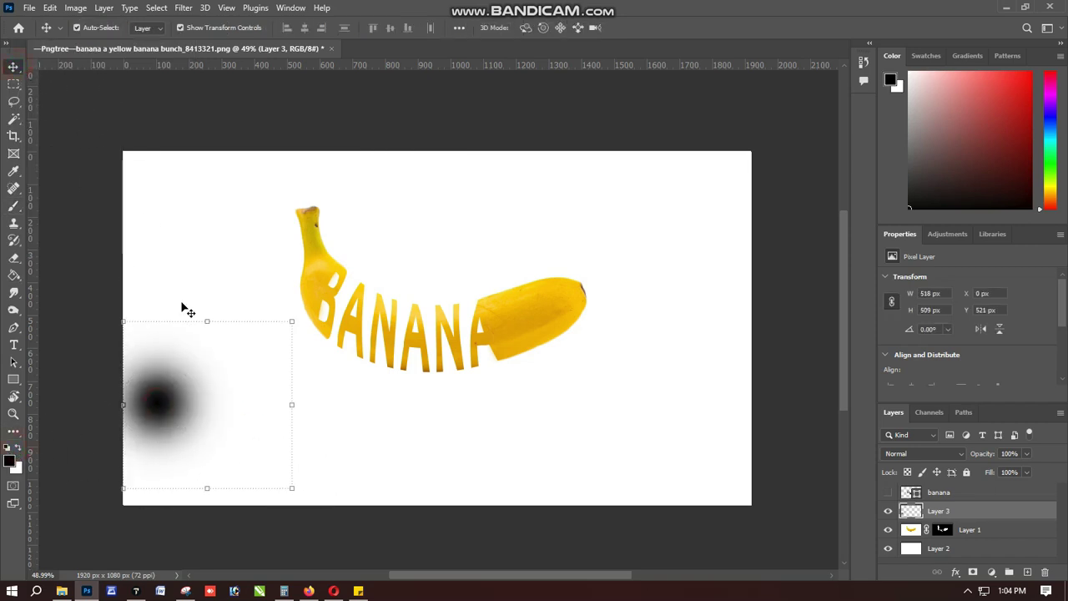
{"action": "left_click_drag", "start_coordinate": [208, 321], "coordinate": [203, 484]}
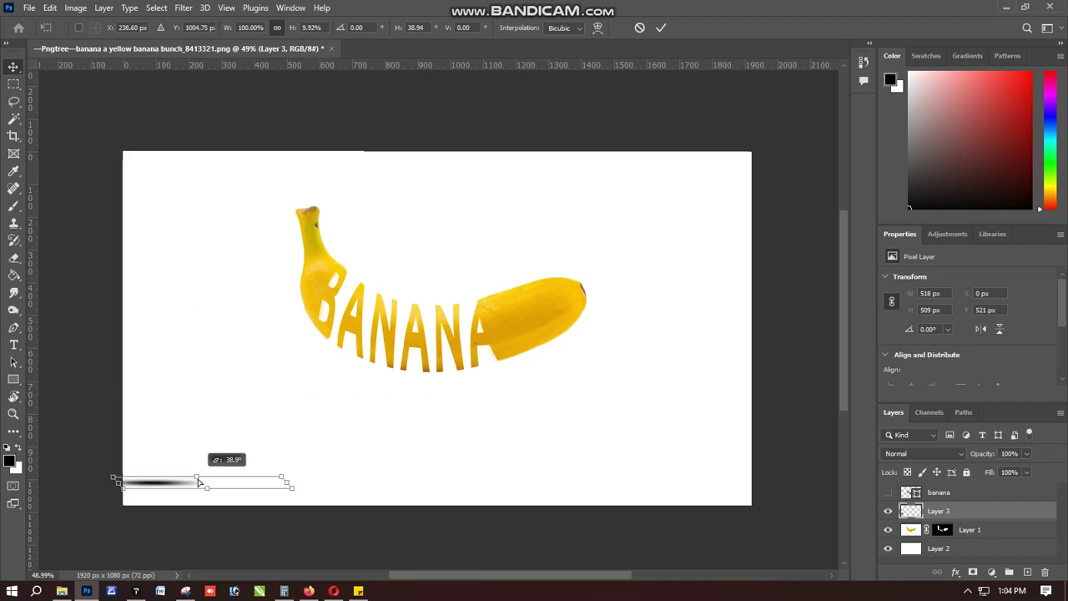
{"action": "mouse_move", "coordinate": [163, 484]}
{"action": "left_mouse_down"}
{"action": "mouse_move", "coordinate": [360, 462]}
{"action": "mouse_move", "coordinate": [412, 422]}
{"action": "mouse_move", "coordinate": [464, 423]}
{"action": "left_mouse_up"}
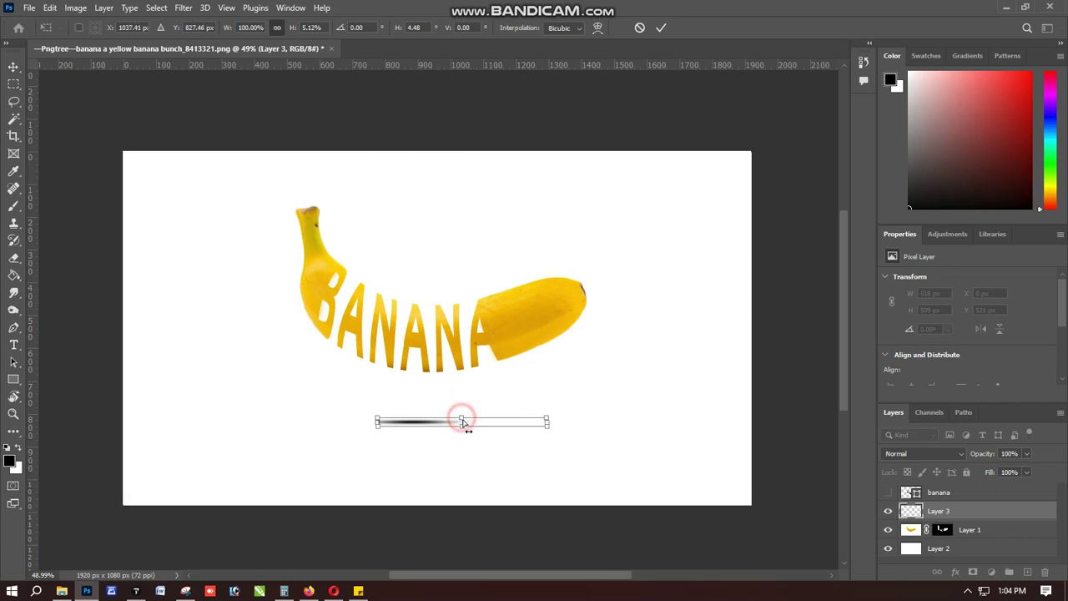
{"action": "left_click_drag", "start_coordinate": [464, 423], "coordinate": [462, 423]}
{"action": "left_click", "coordinate": [498, 470]}
{"action": "left_click", "coordinate": [14, 67]}
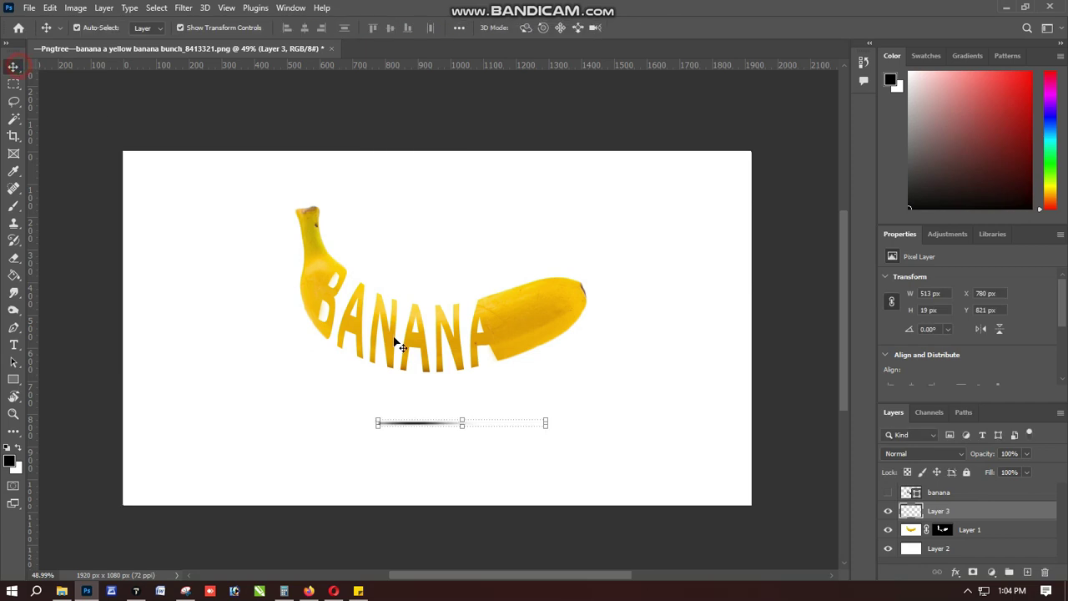
{"action": "mouse_move", "coordinate": [411, 429]}
{"action": "left_mouse_down"}
{"action": "mouse_move", "coordinate": [408, 408]}
{"action": "mouse_move", "coordinate": [270, 398]}
{"action": "left_mouse_up"}
{"action": "left_click_drag", "start_coordinate": [334, 406], "coordinate": [420, 410]}
{"action": "key", "text": "Return"}
{"action": "left_click", "coordinate": [527, 457]}
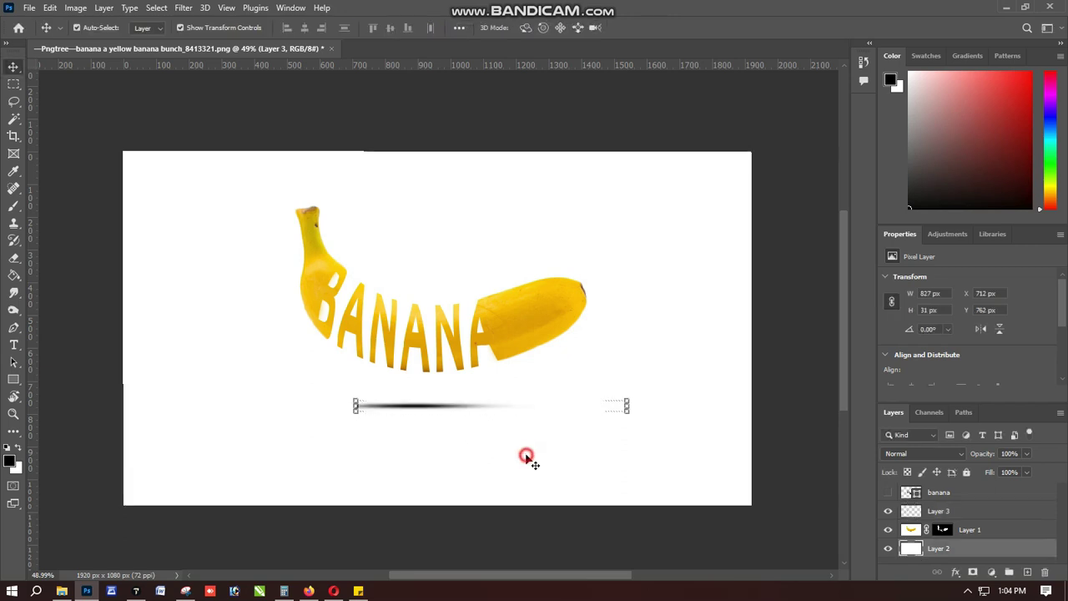
{"action": "left_click", "coordinate": [429, 416]}
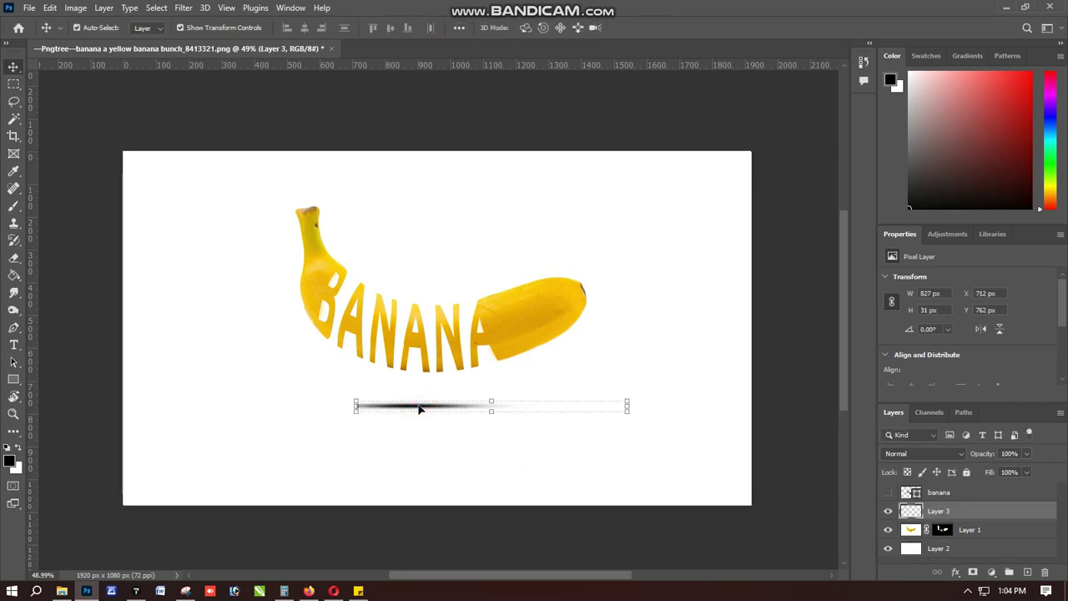
{"action": "key", "text": "Delete"}
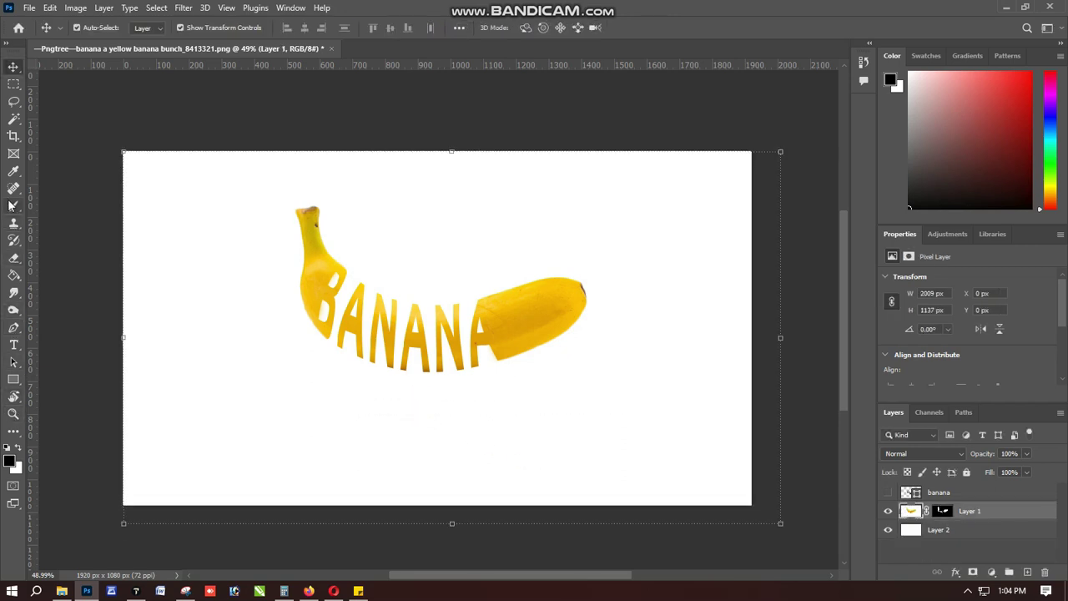
Paint a large soft black dab below the banana on the new layer
{"action": "left_click", "coordinate": [14, 205]}
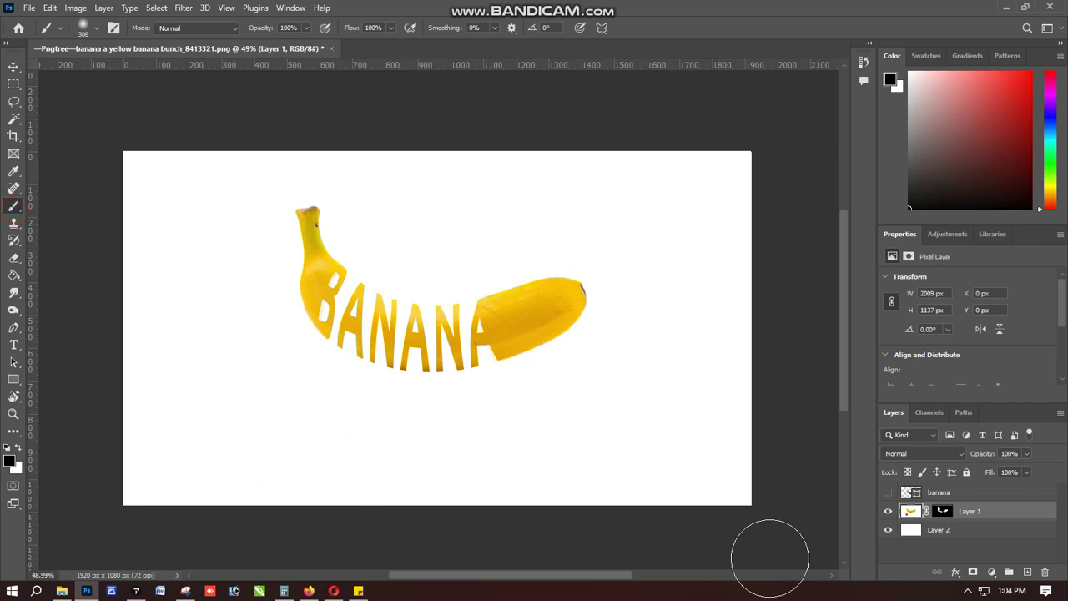
{"action": "left_click", "coordinate": [17, 446]}
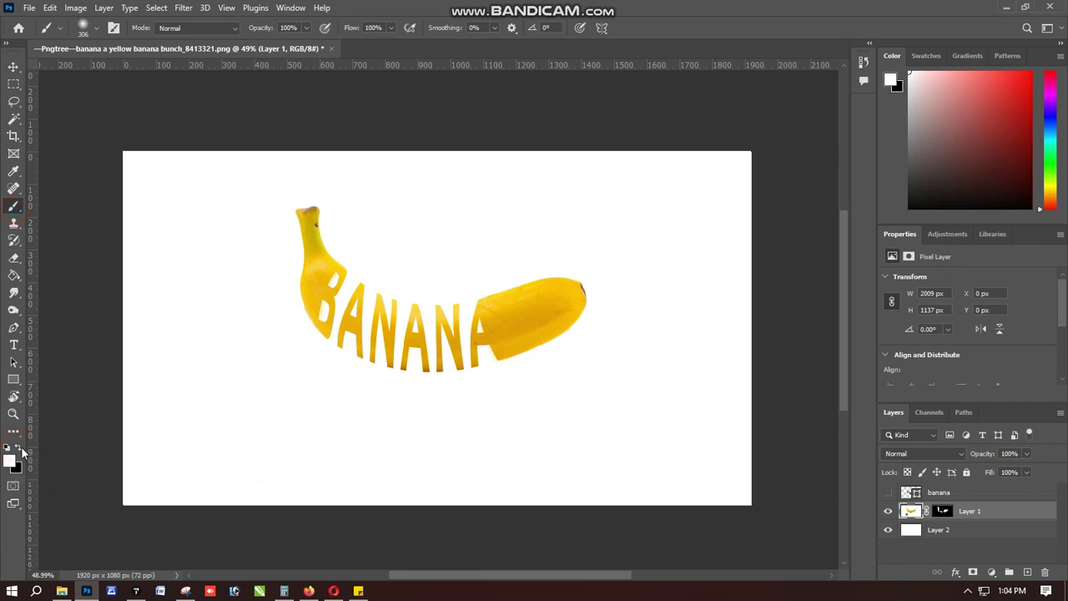
{"action": "left_click", "coordinate": [20, 448]}
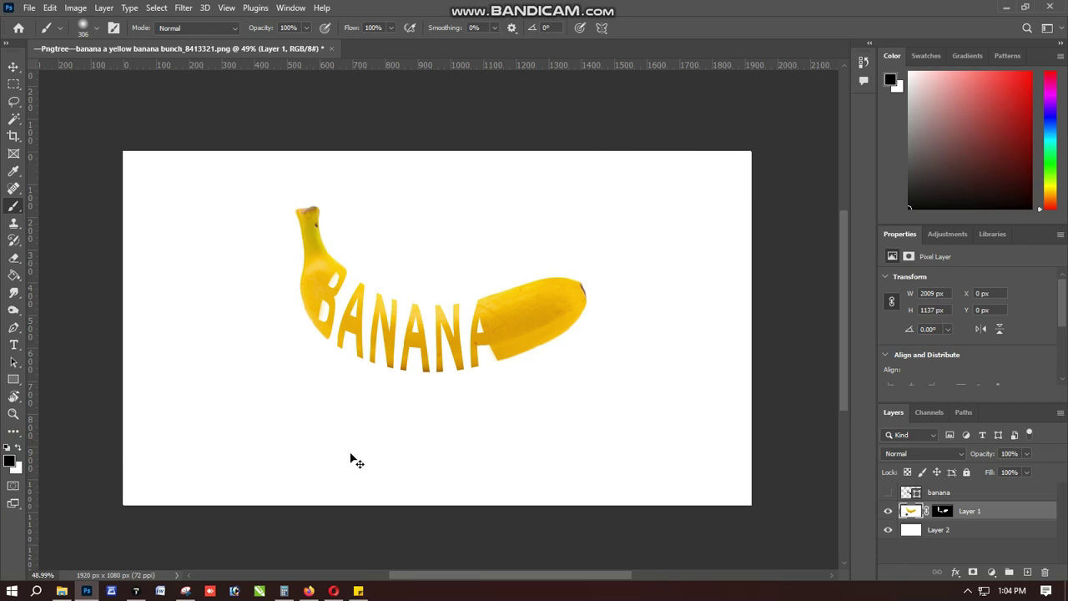
{"action": "key", "text": "ctrl+z"}
{"action": "key", "text": "ctrl+z"}
{"action": "key", "text": "ctrl+z"}
{"action": "key", "text": "ctrl+z"}
{"action": "left_click", "coordinate": [264, 404]}
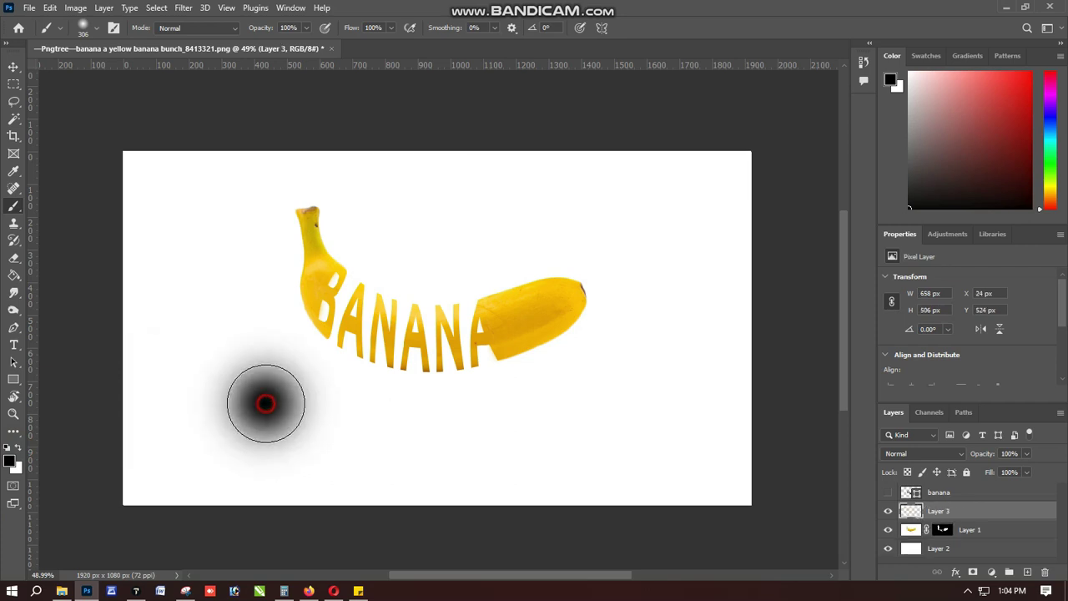
Squash the dab into a thin flat shadow and centre it beneath the banana
{"action": "left_click", "coordinate": [14, 67]}
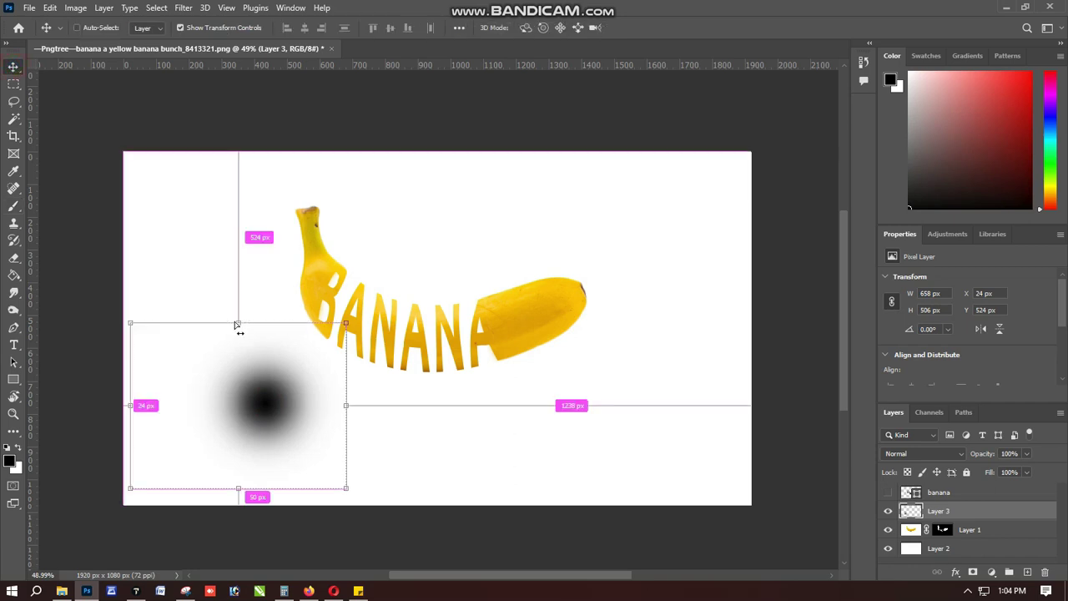
{"action": "left_click_drag", "start_coordinate": [238, 324], "coordinate": [240, 371]}
{"action": "mouse_move", "coordinate": [235, 451]}
{"action": "left_mouse_down"}
{"action": "mouse_move", "coordinate": [235, 356]}
{"action": "mouse_move", "coordinate": [240, 421]}
{"action": "left_mouse_up"}
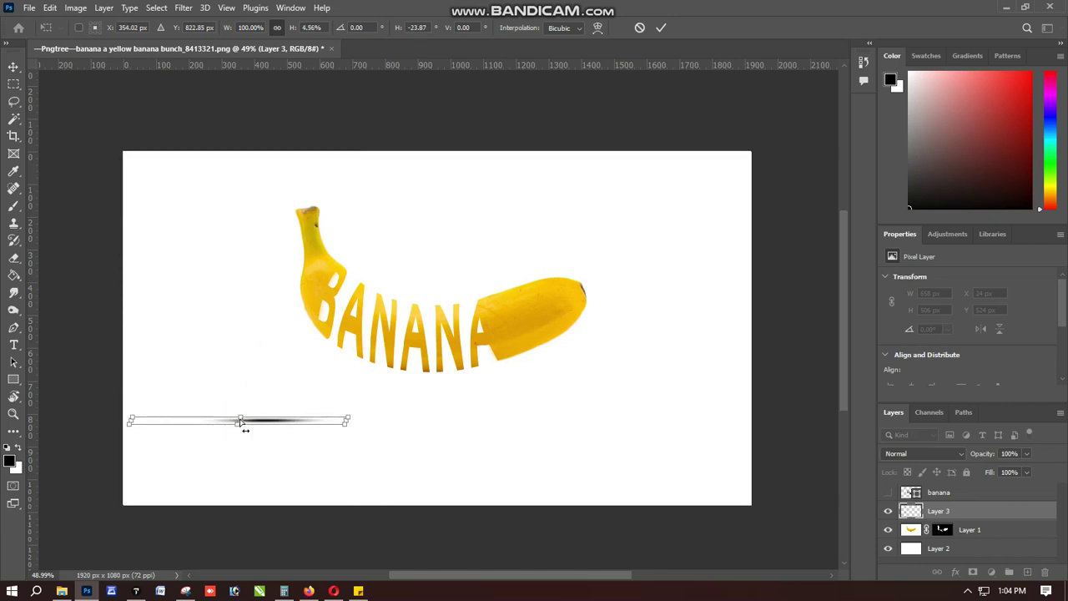
{"action": "left_click", "coordinate": [13, 66]}
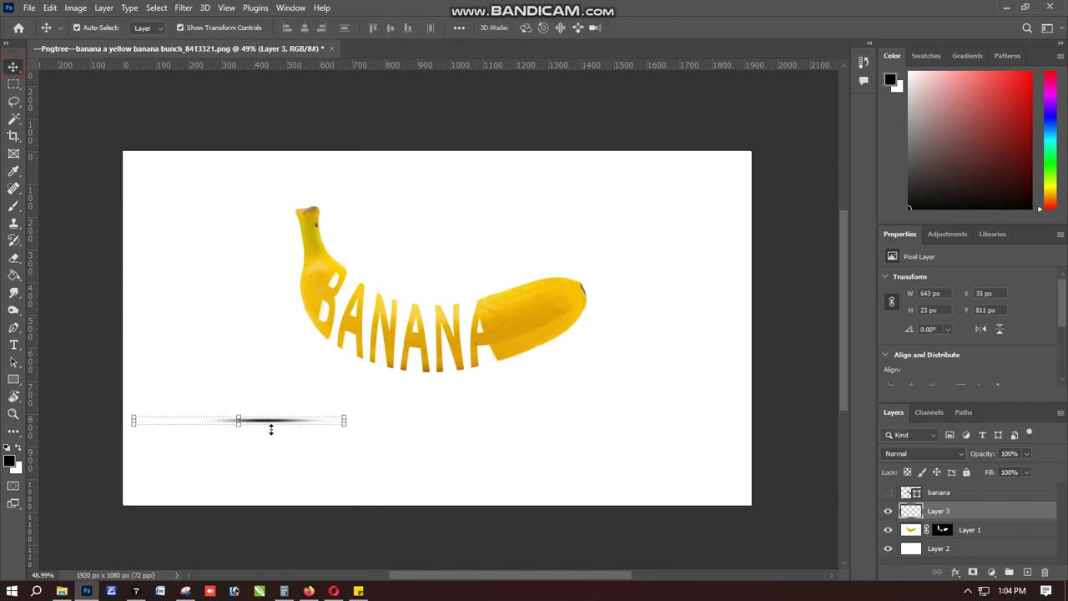
{"action": "left_click_drag", "start_coordinate": [266, 424], "coordinate": [430, 413]}
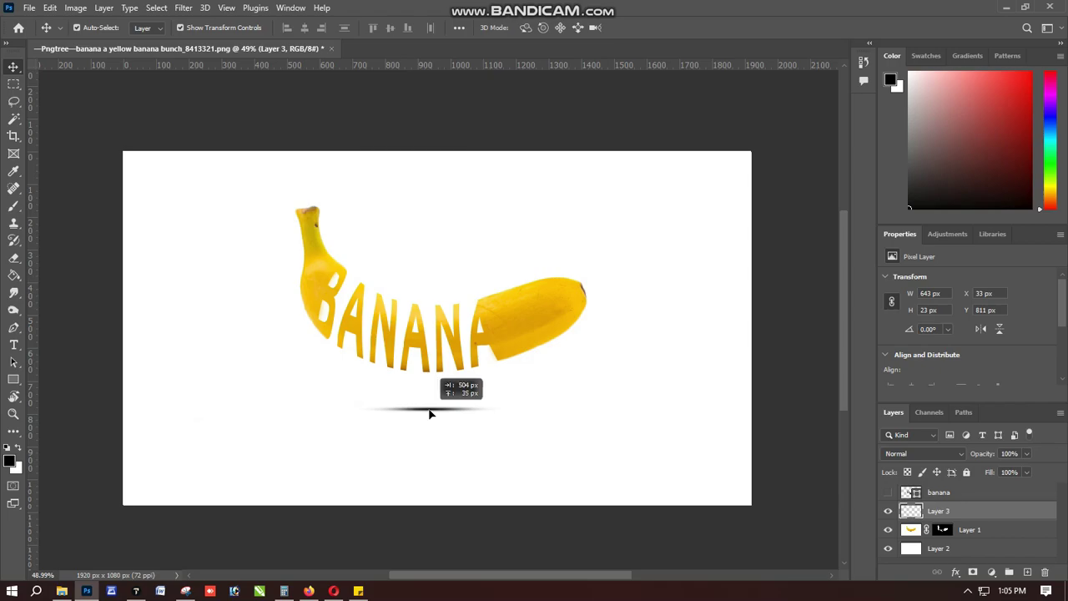